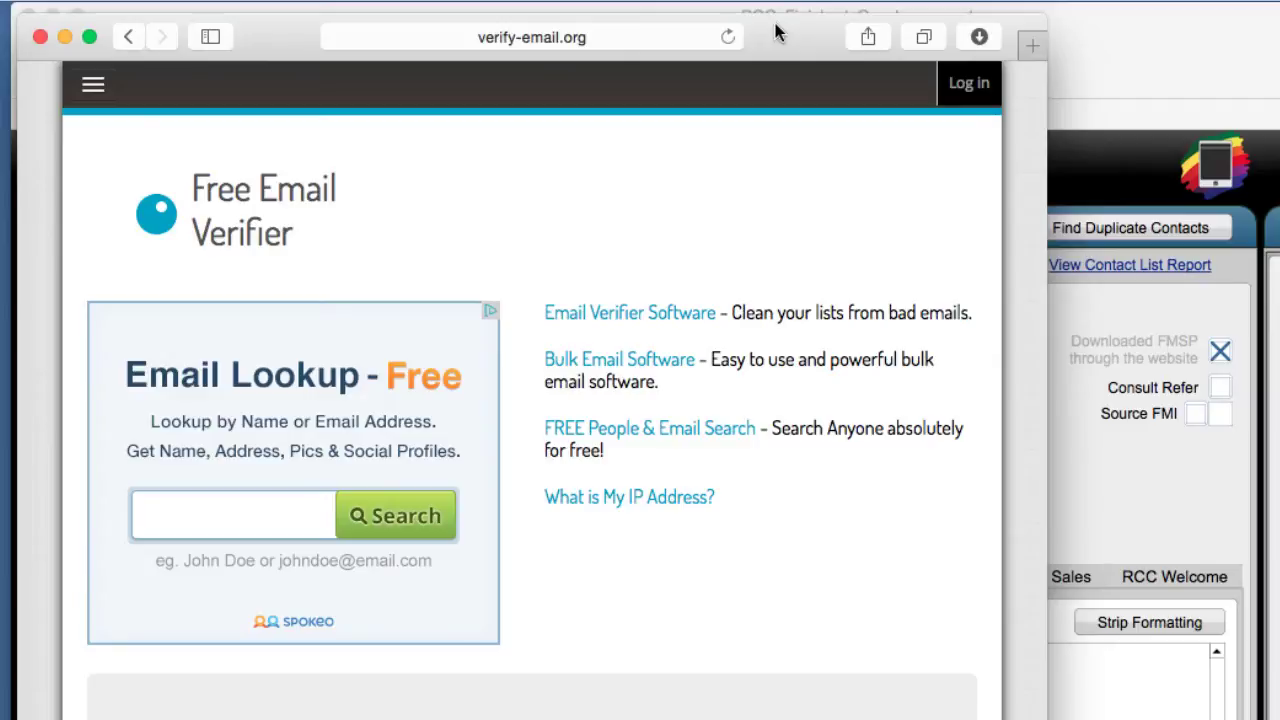
Bring the FileMaker Contacts record, with Email 1 verified 11/3/2014, in front of Safari.
click(1145, 57)
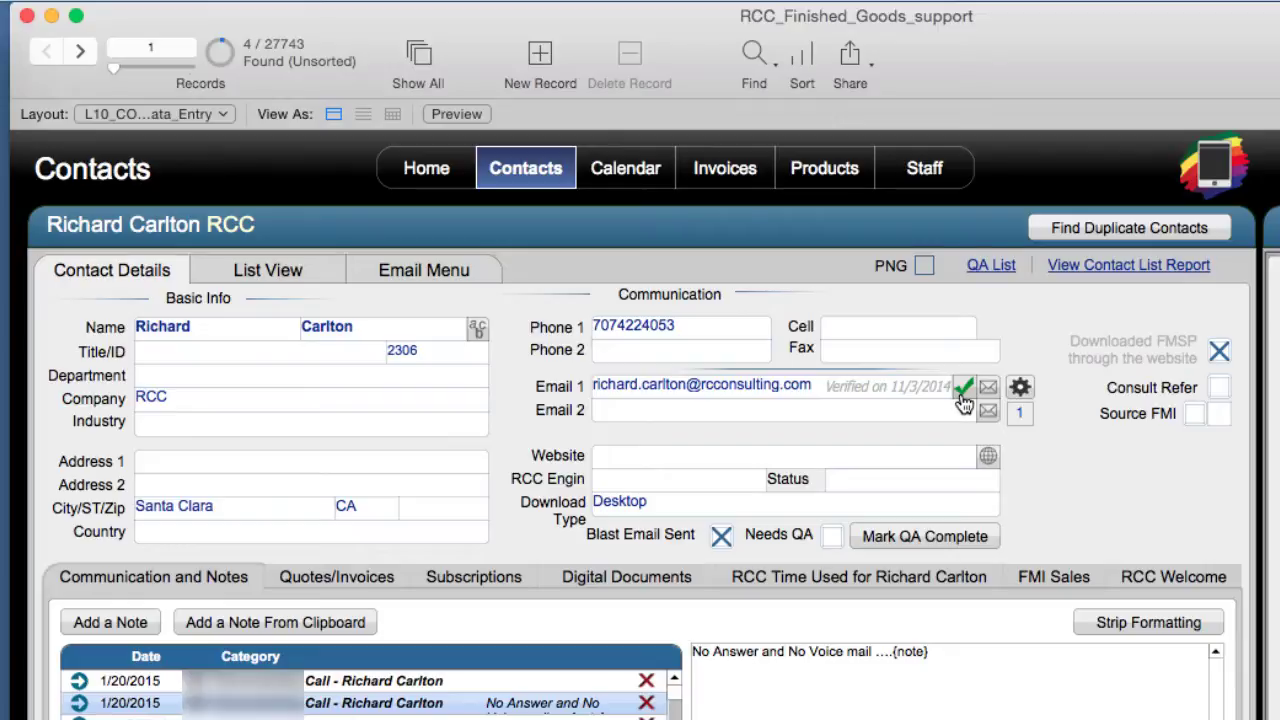
Re-run verification on Email 1 using its green check mark.
click(961, 396)
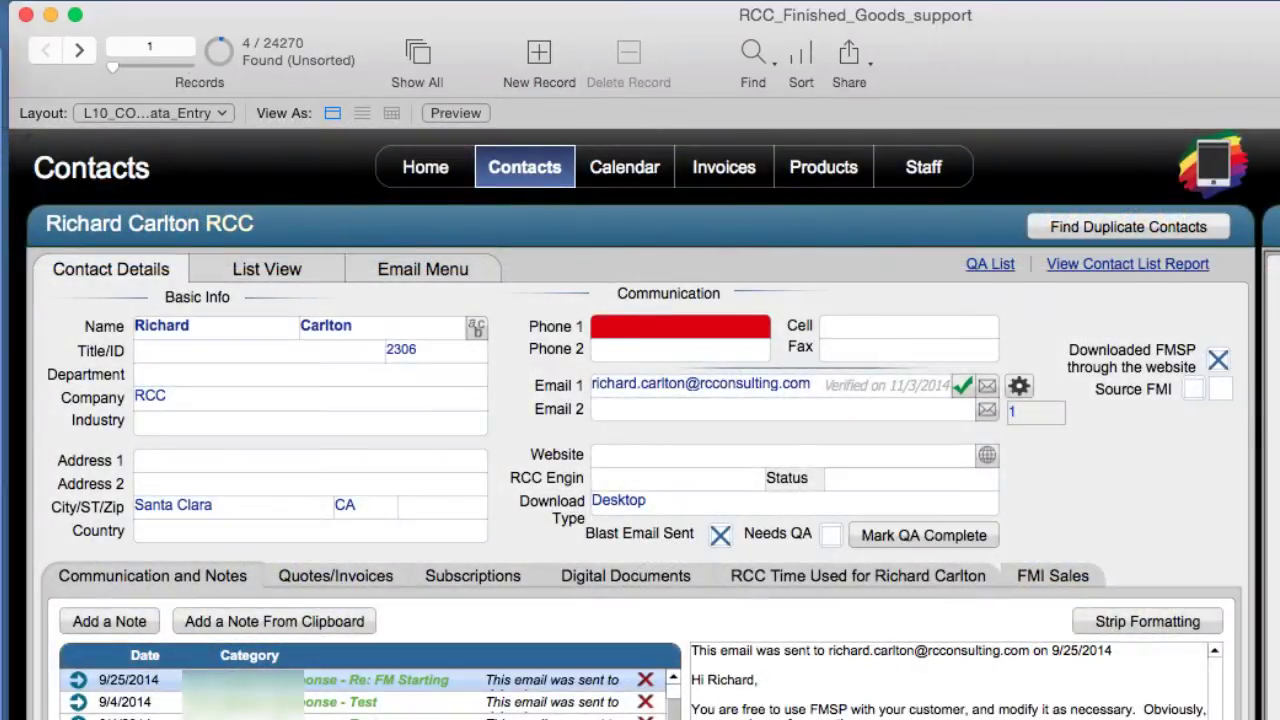
Run the (0718) Robot Verify 20 emails script to batch-check contact emails.
click(740, 137)
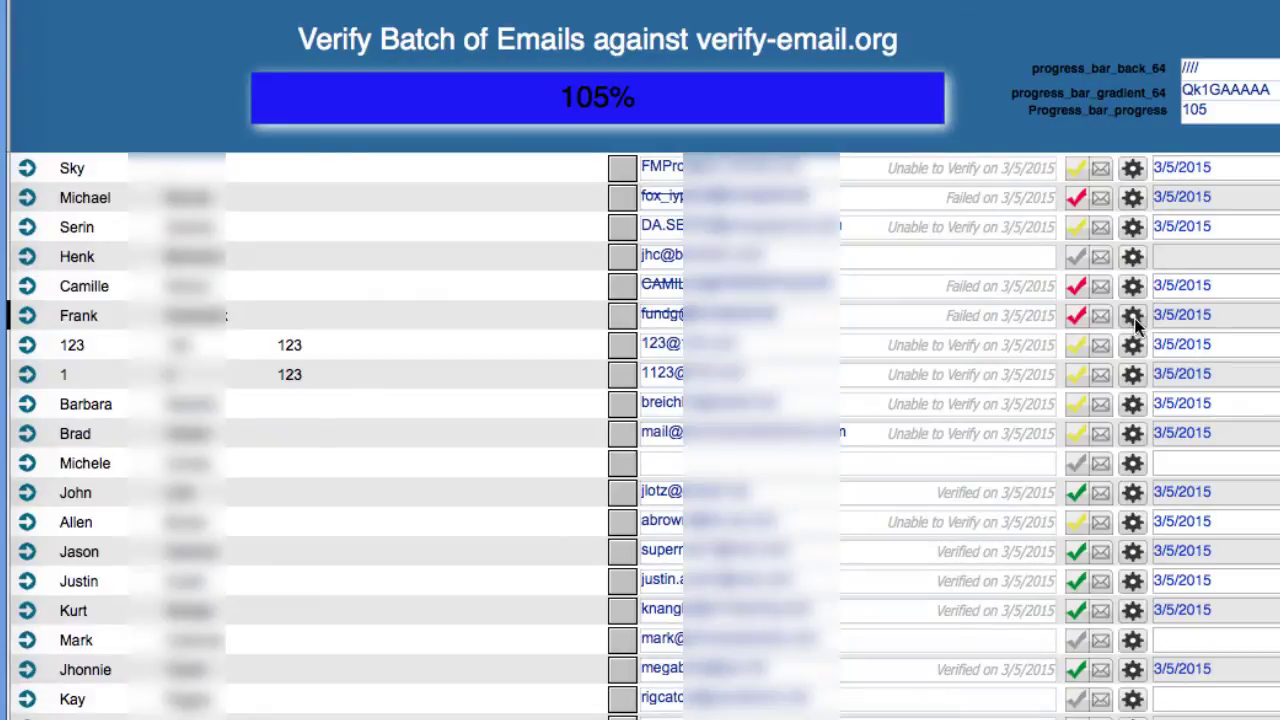
click(1135, 318)
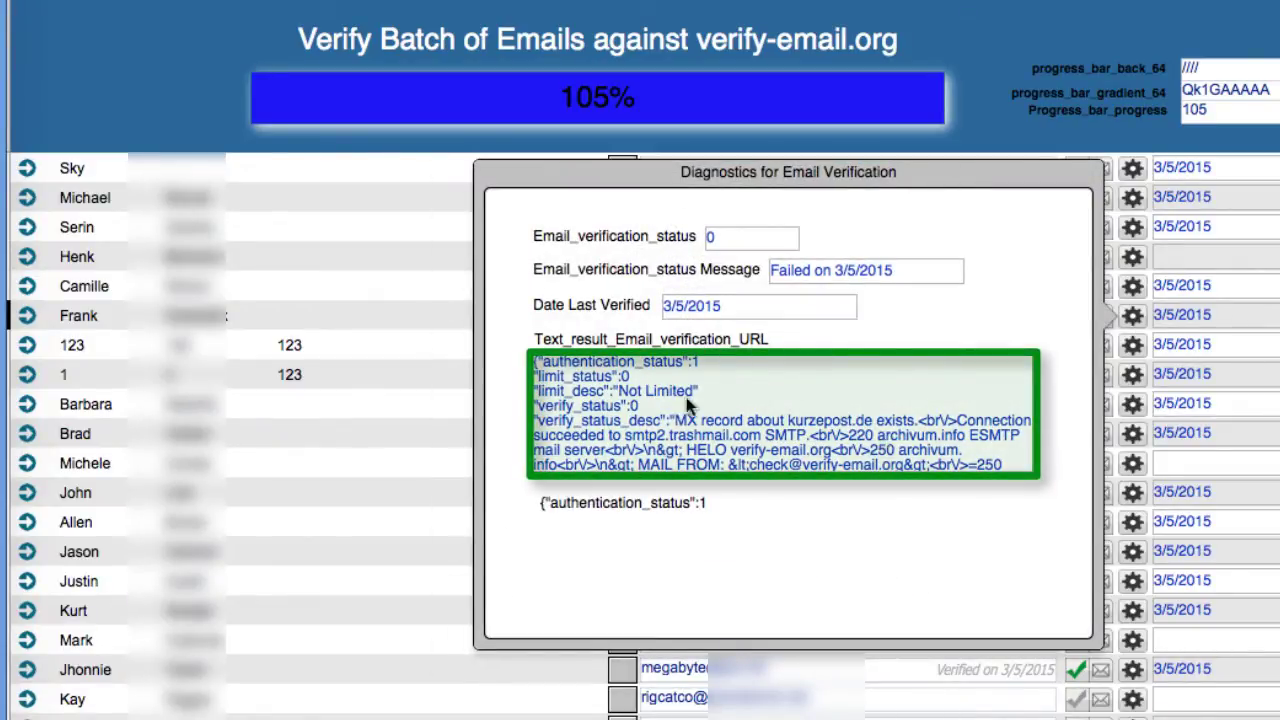
click(735, 408)
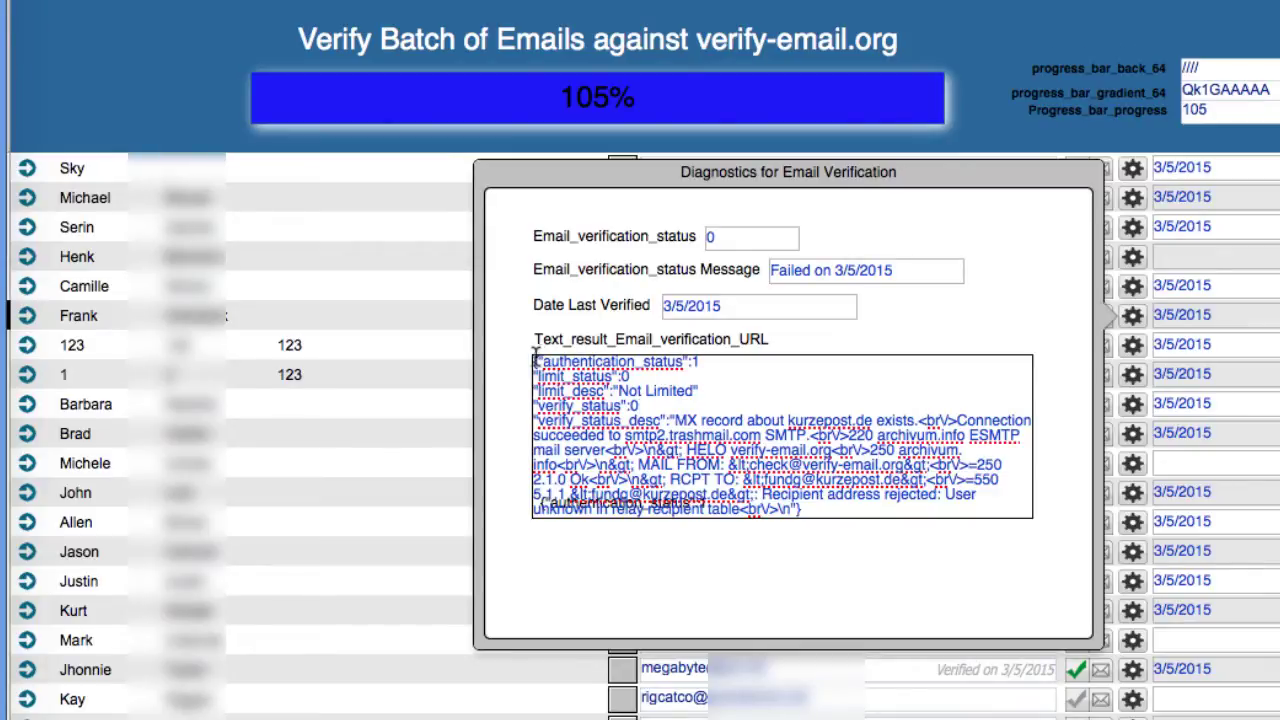
drag(537, 357, 840, 537)
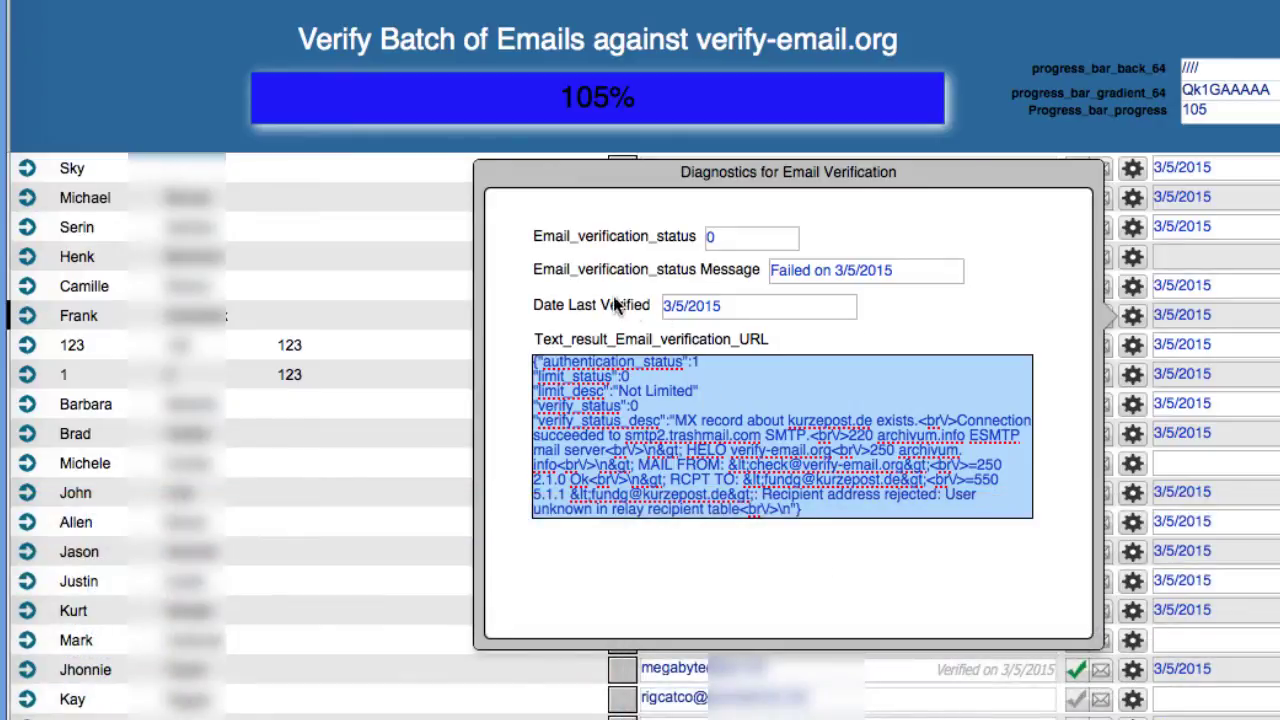
click(612, 305)
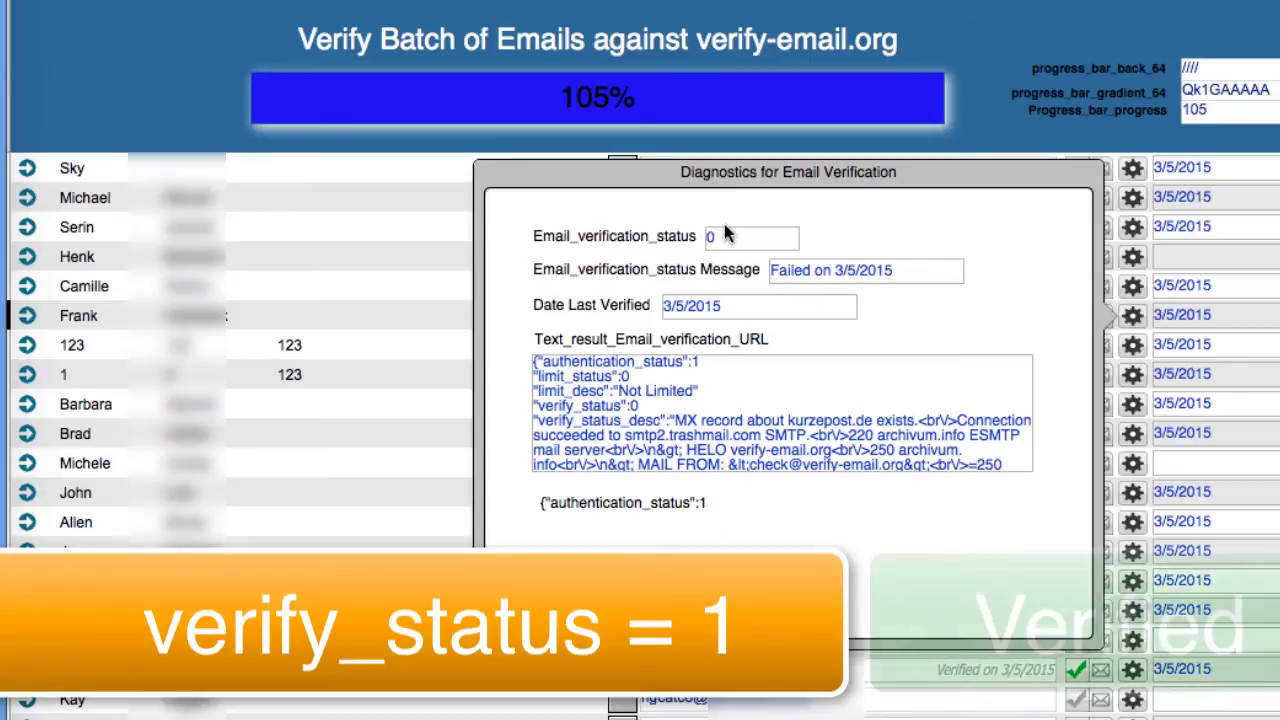
click(645, 405)
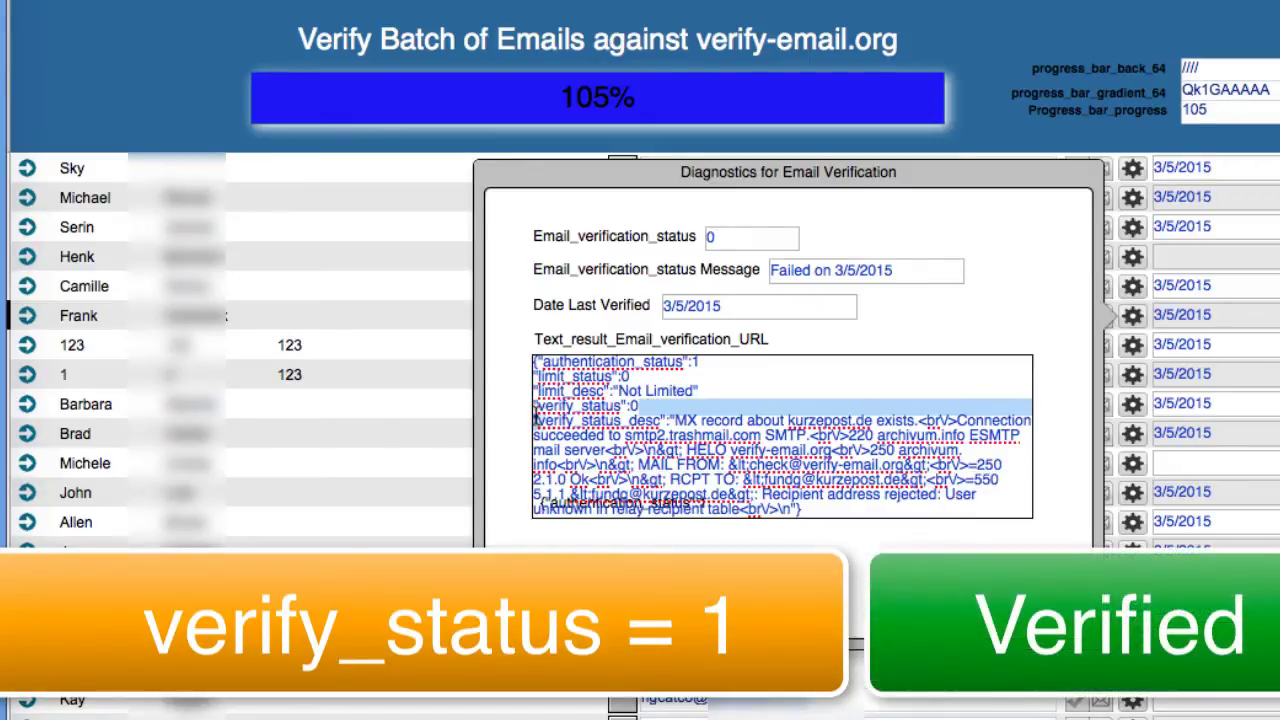
Inspect a Verified email's diagnostics, highlighting its verify_status of 1.
click(1240, 345)
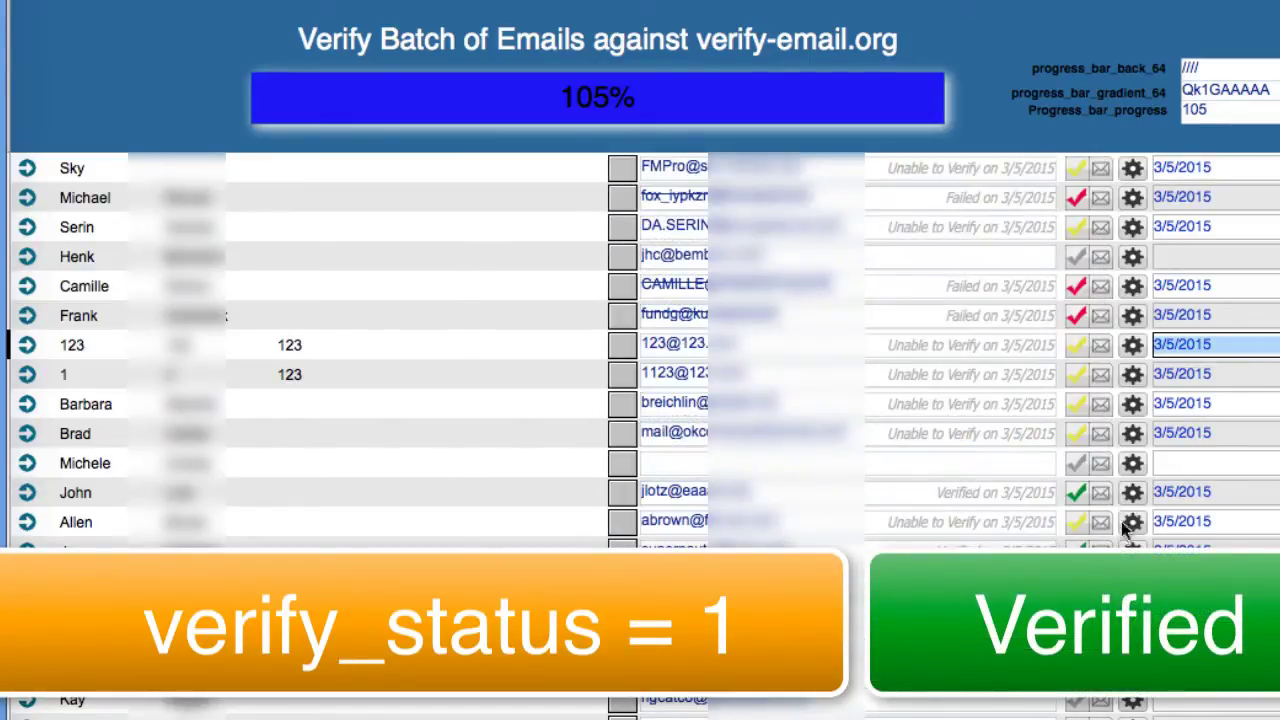
click(1132, 491)
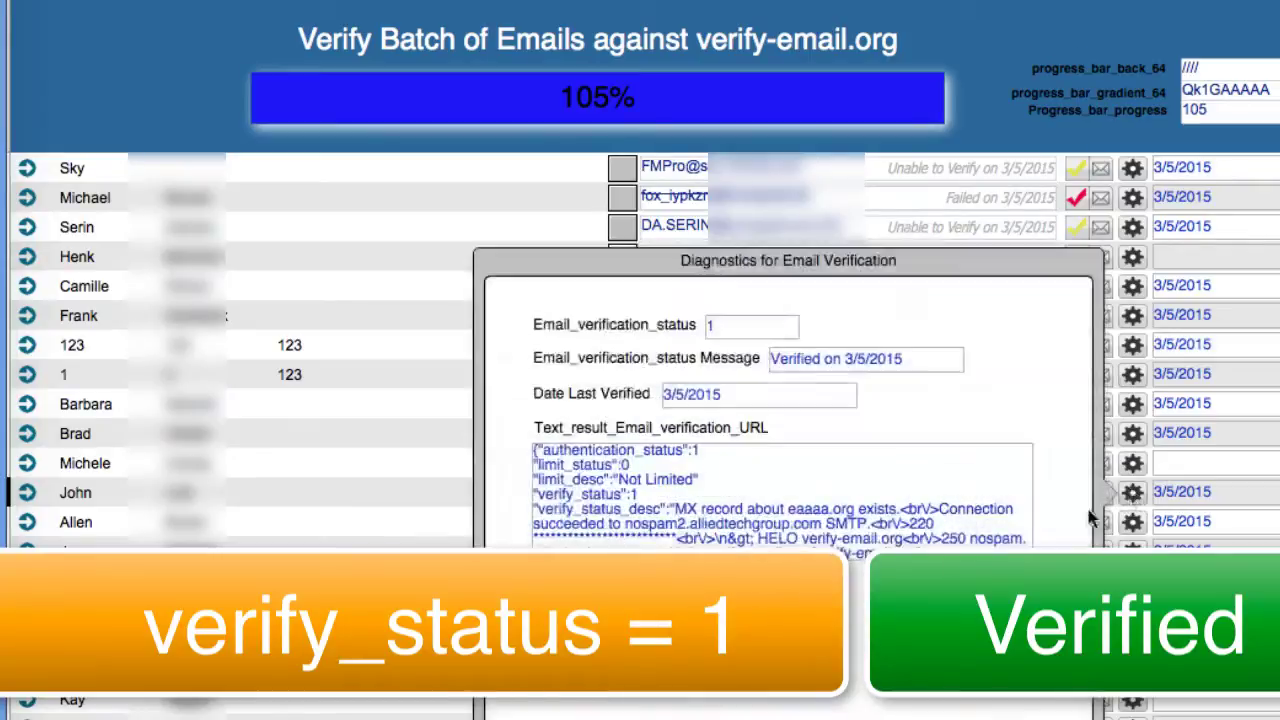
click(650, 495)
drag(640, 494, 522, 494)
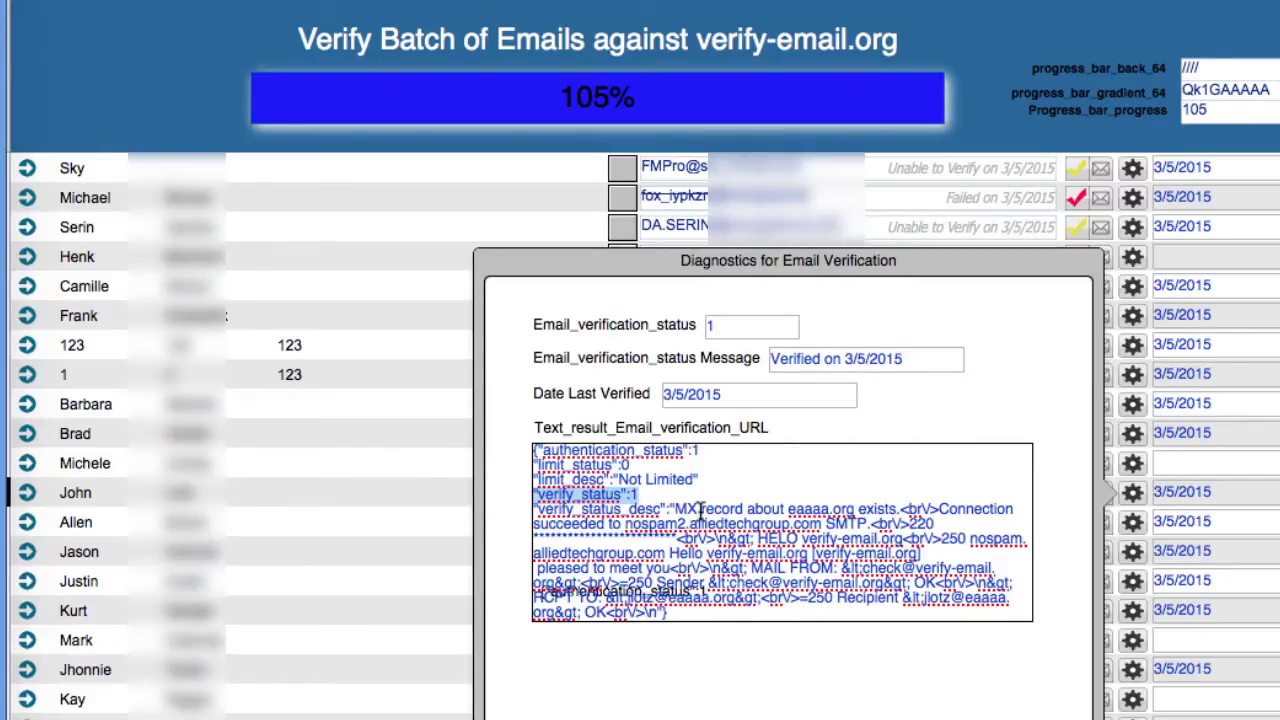
Open and close the diagnostics popover for an Unable to Verify email.
click(1212, 432)
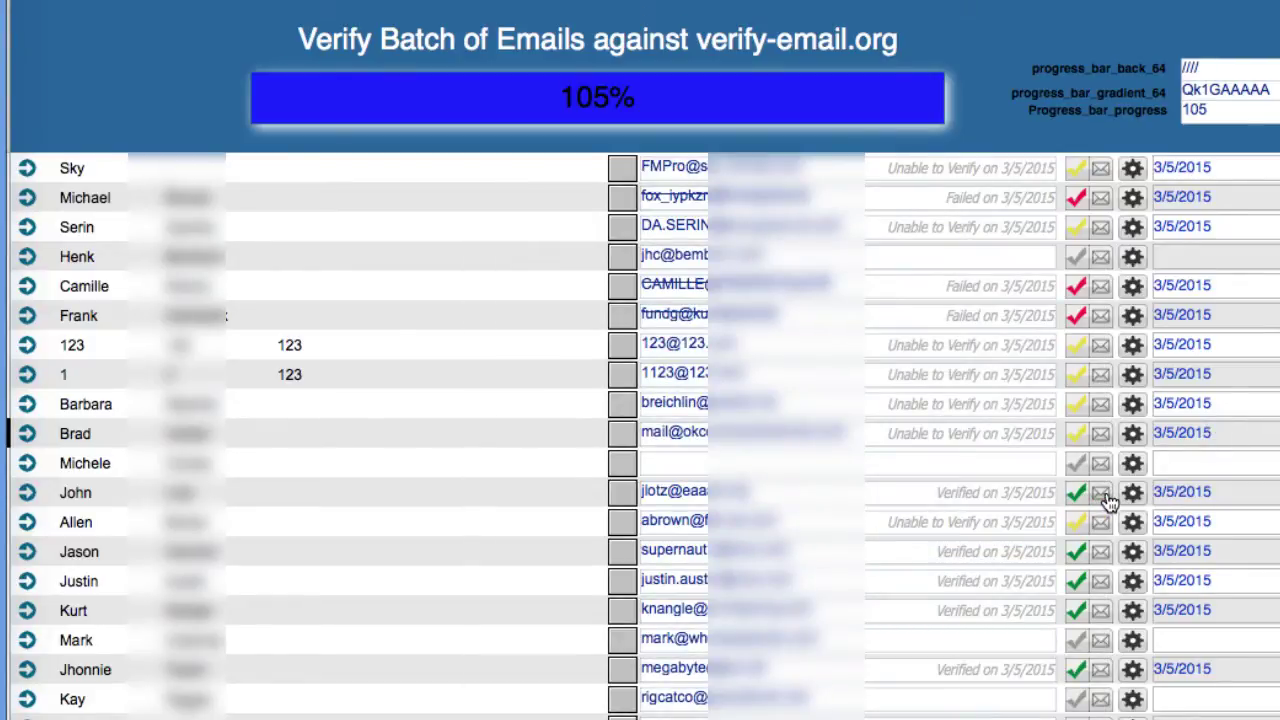
click(1133, 433)
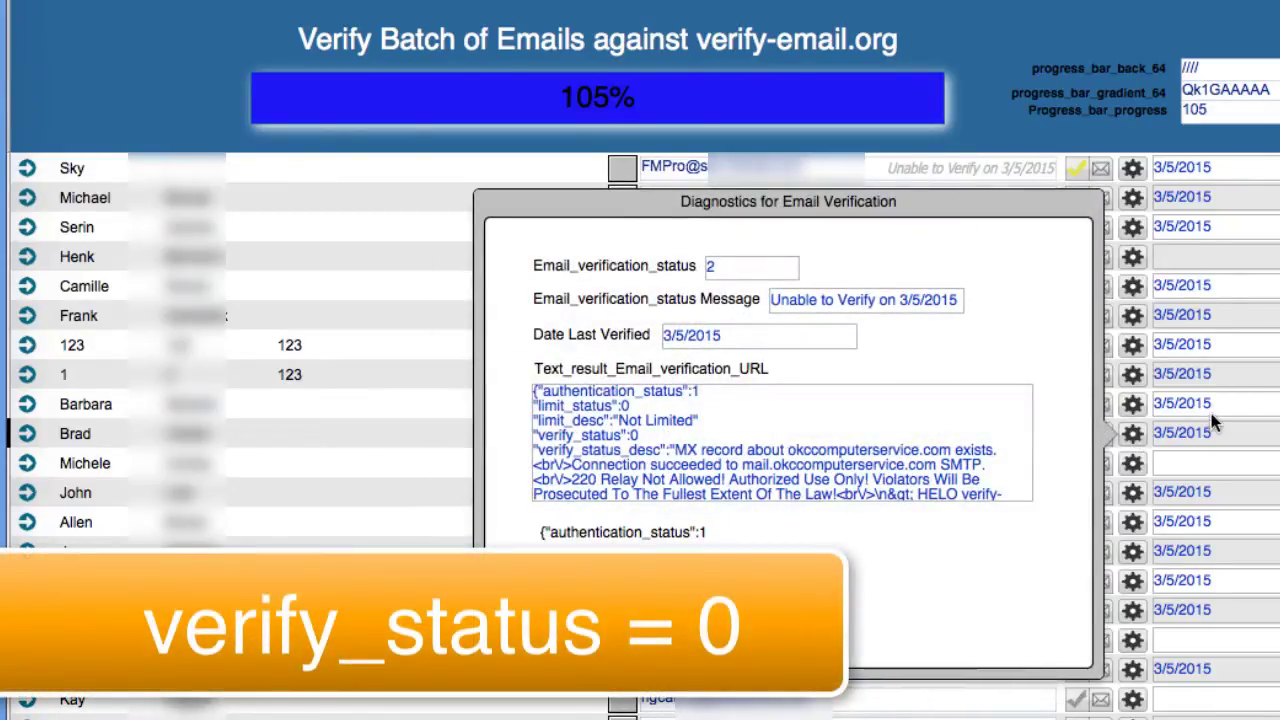
click(1215, 425)
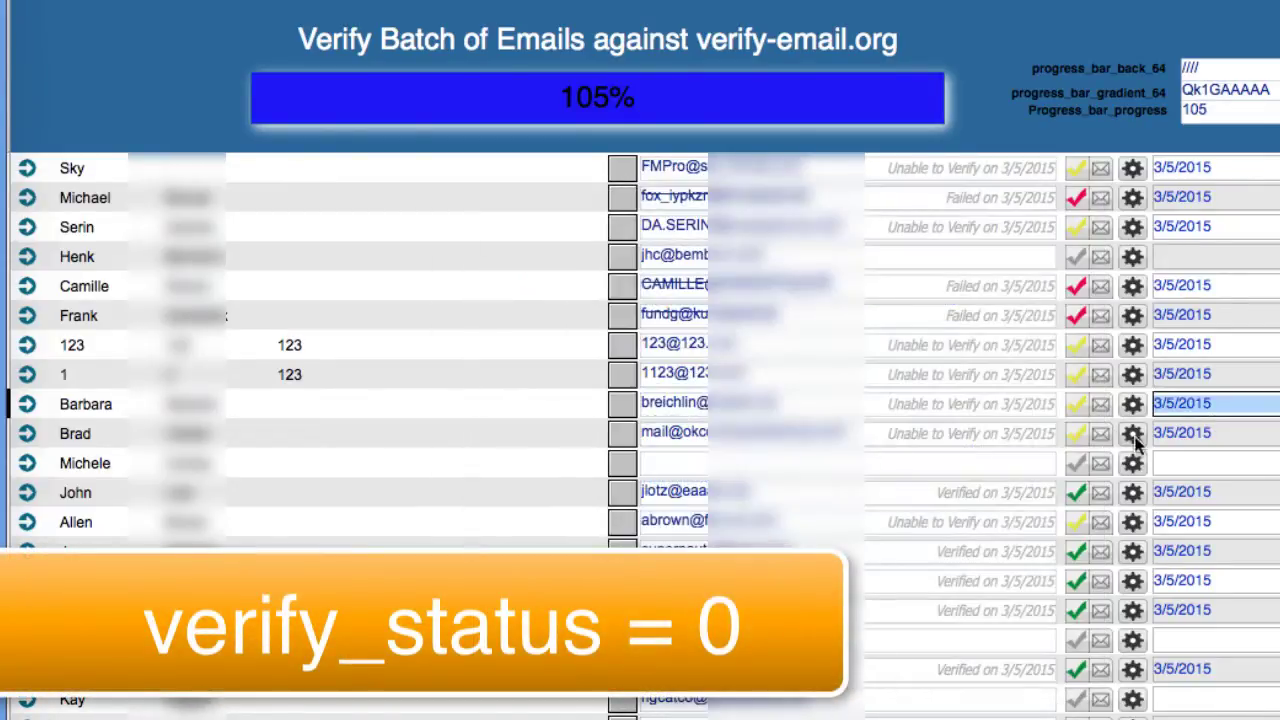
Review a failed email's diagnostics: TROPSTYLE.FR has no MX record, verify_status 0.
click(1132, 287)
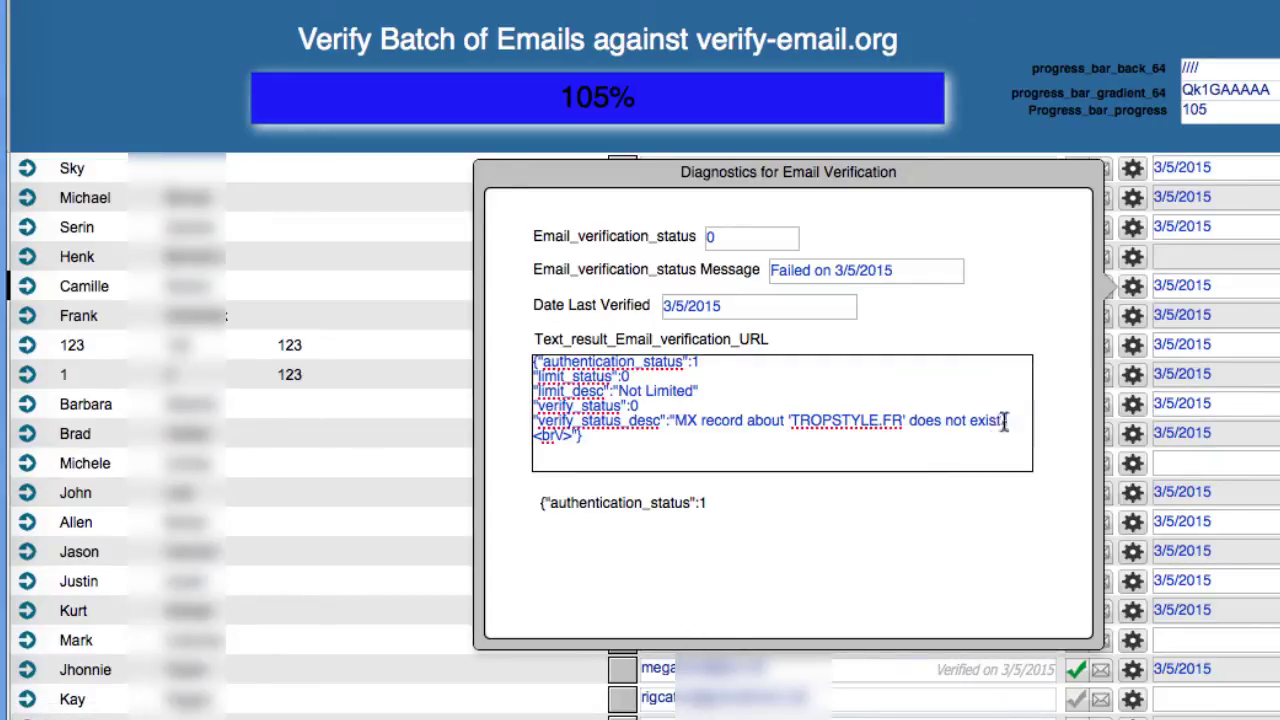
drag(1001, 422, 677, 427)
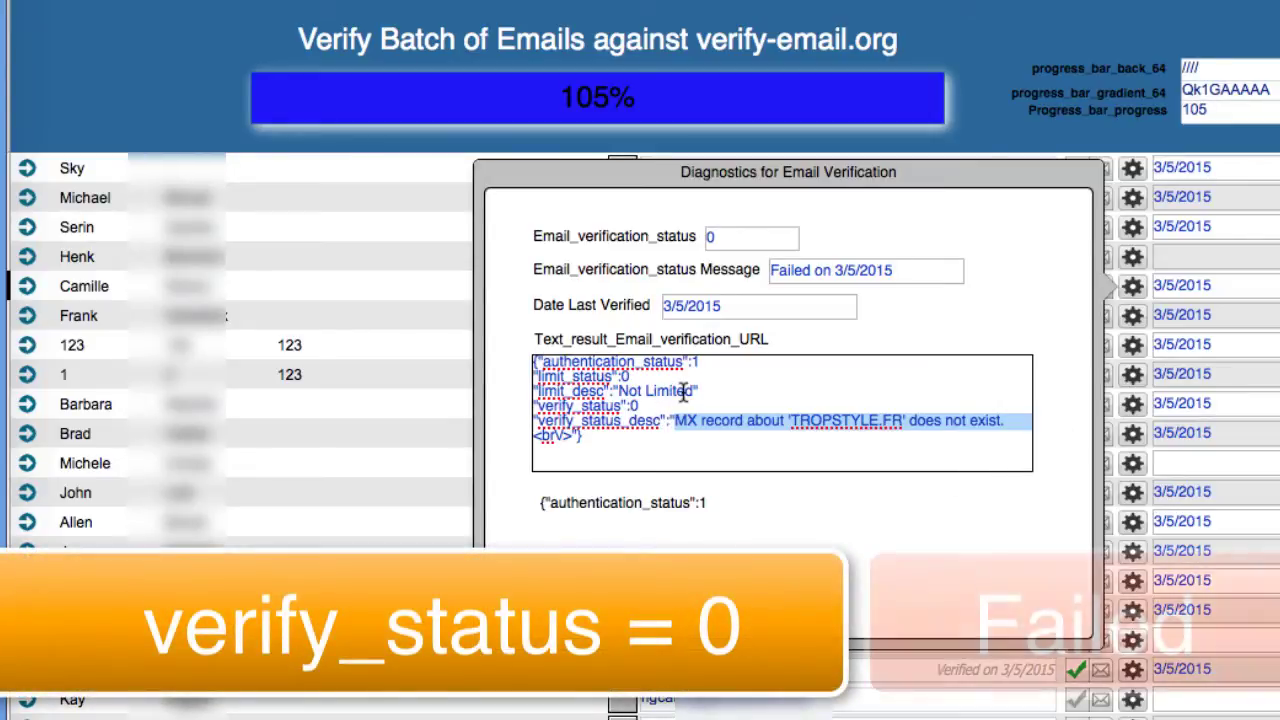
drag(645, 406, 500, 425)
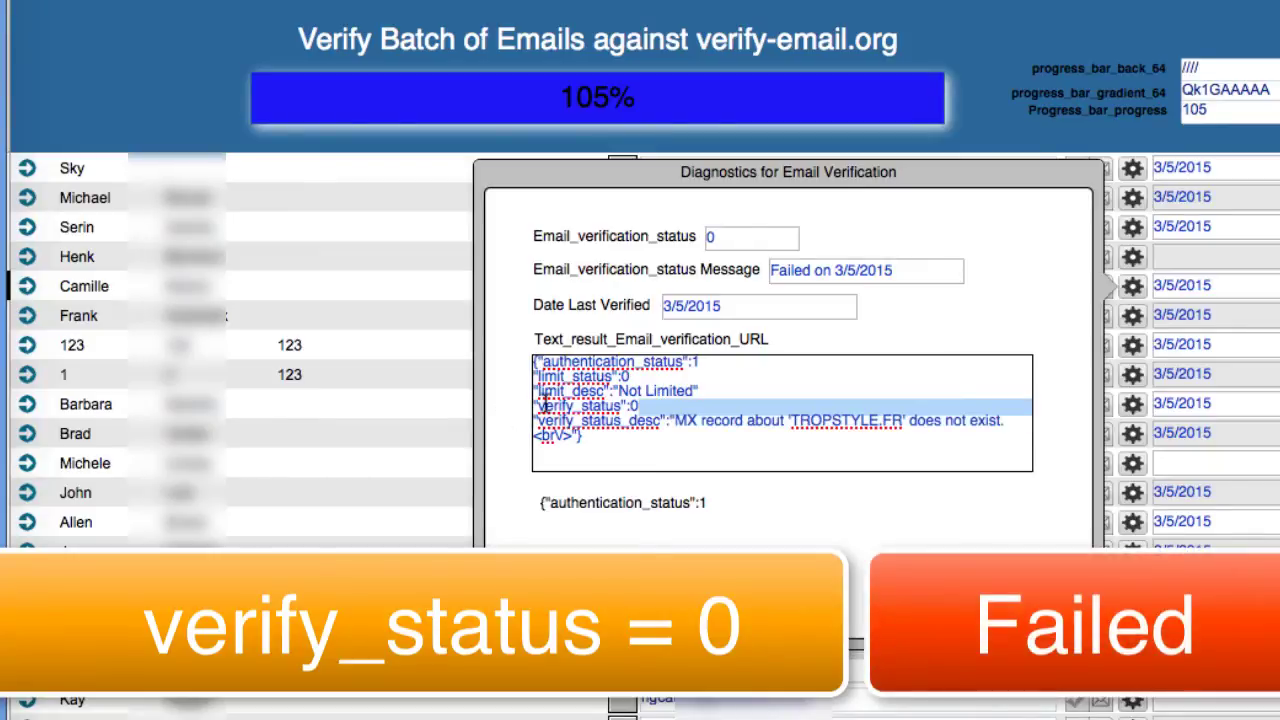
click(1236, 287)
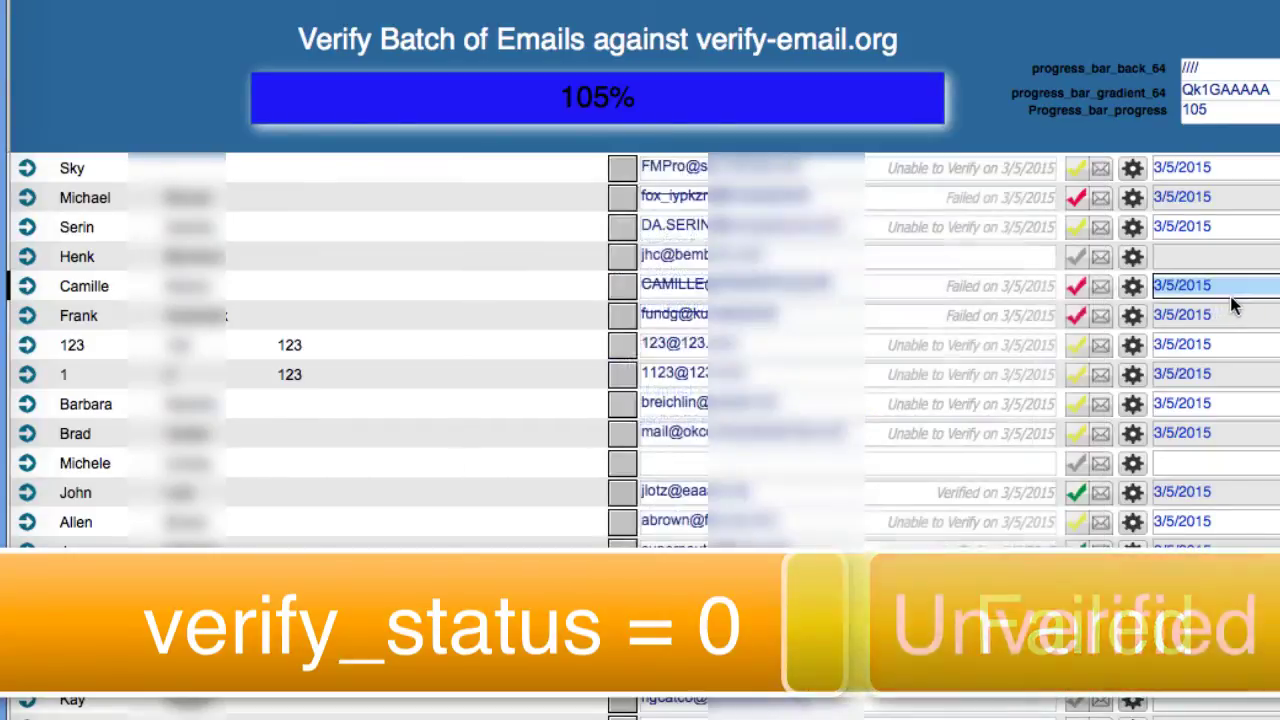
Highlight the swbell.net diagnostics: verify_status 0, MX record exists, client host rejected.
click(1133, 345)
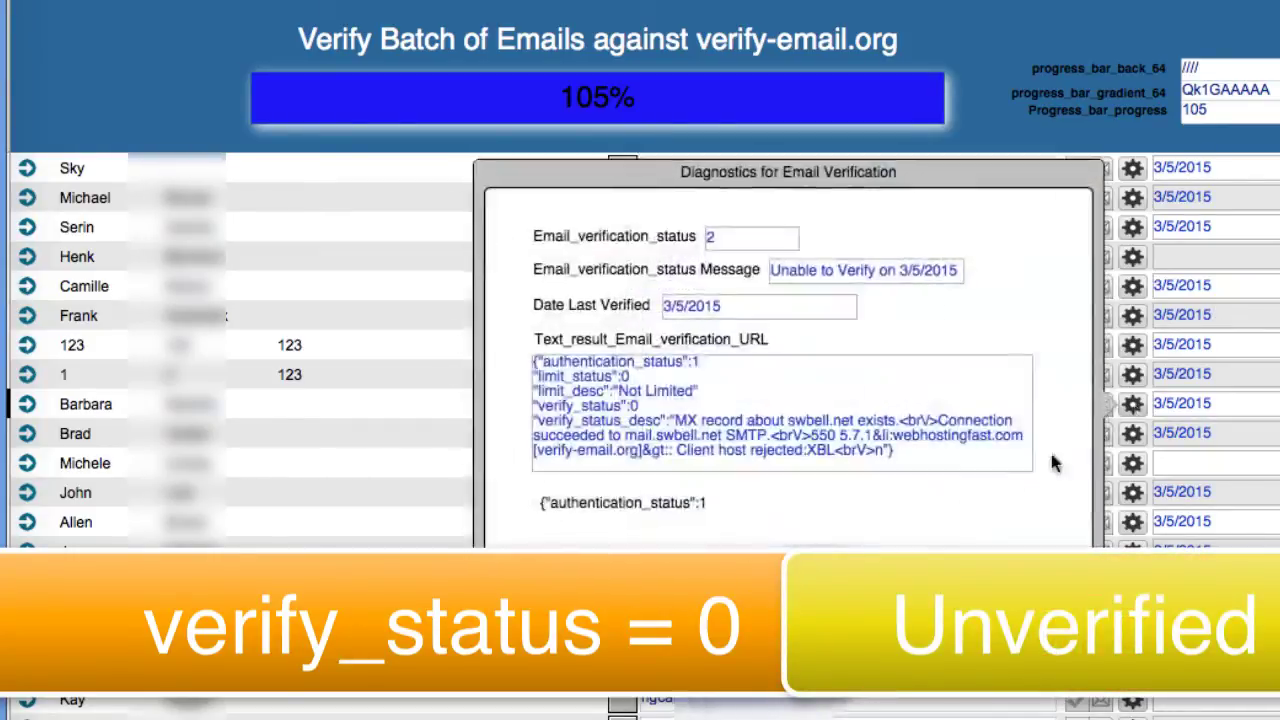
drag(640, 406, 517, 420)
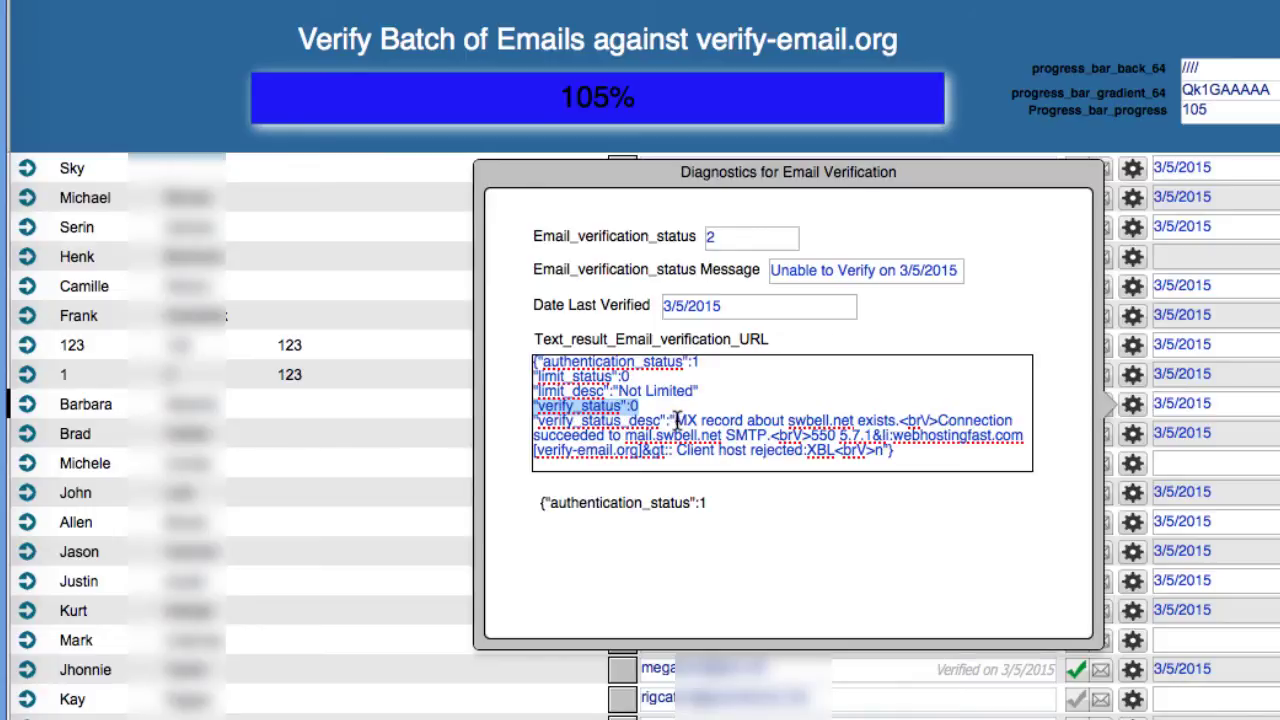
drag(677, 420, 898, 421)
drag(800, 450, 676, 451)
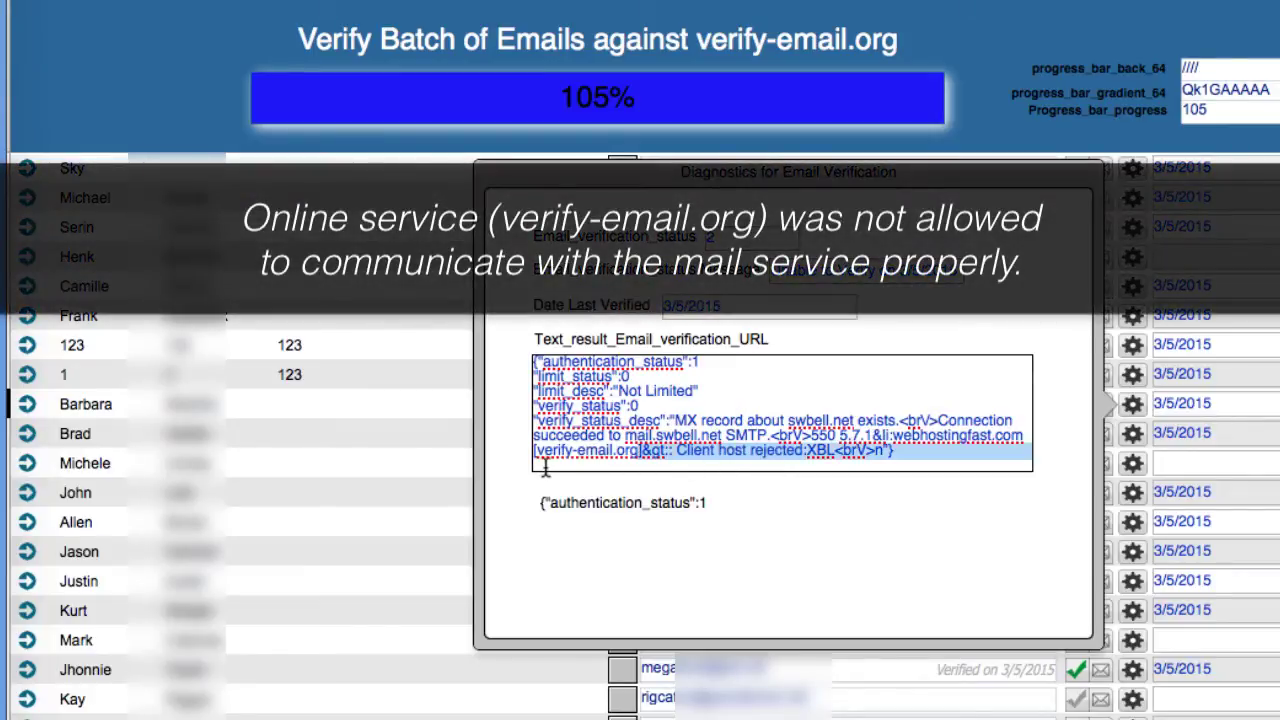
drag(637, 450, 534, 451)
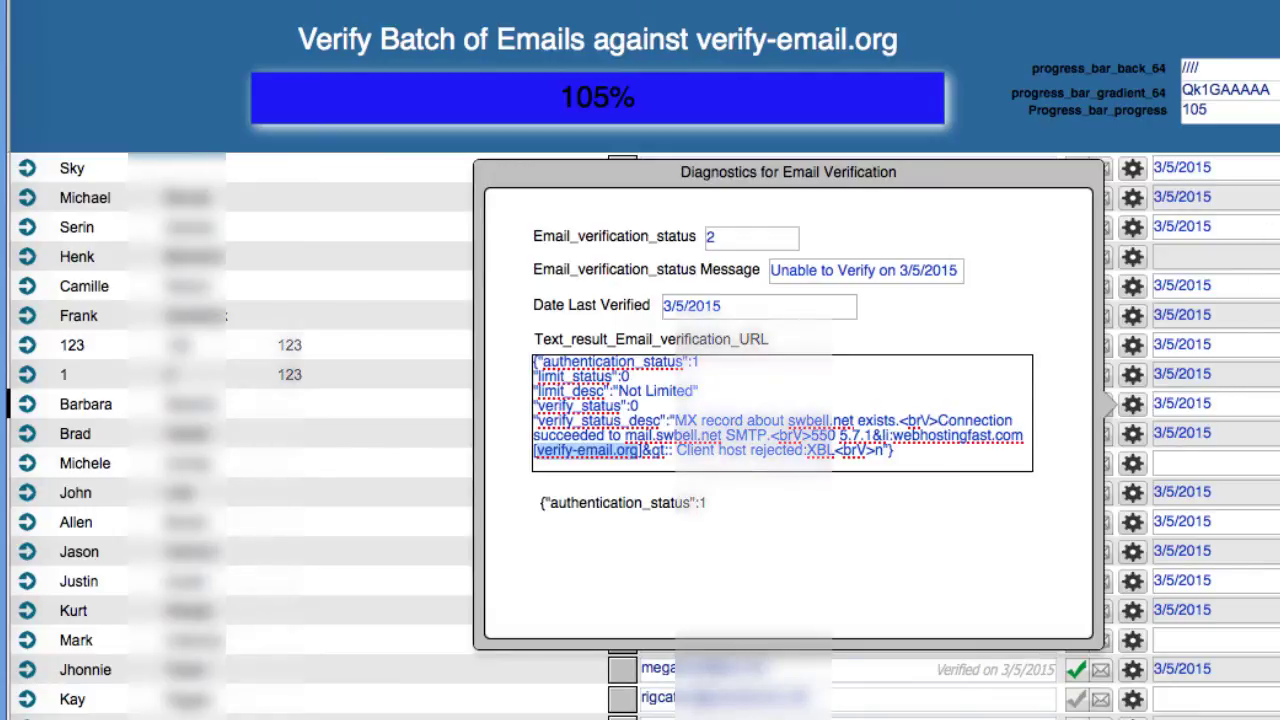
Open the (0717) One Off Email Verification script and highlight its Insert from URL step.
key(super+shift+s)
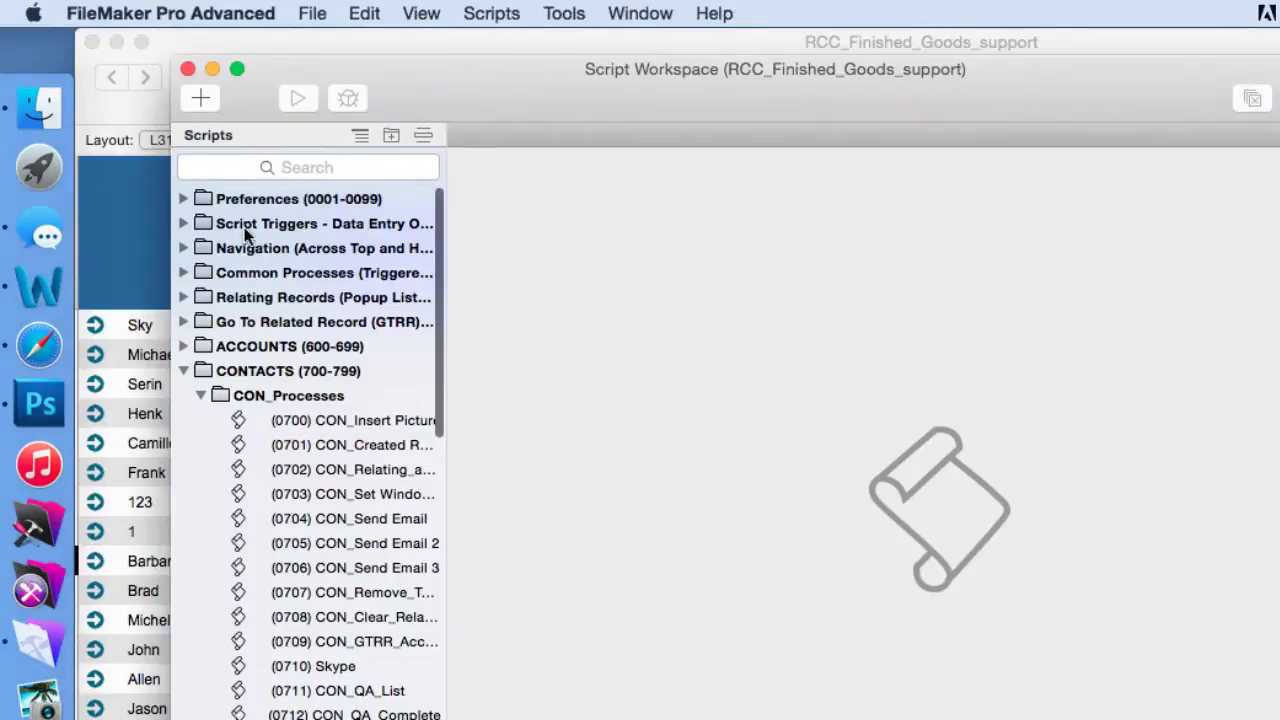
click(308, 167)
text(0717)
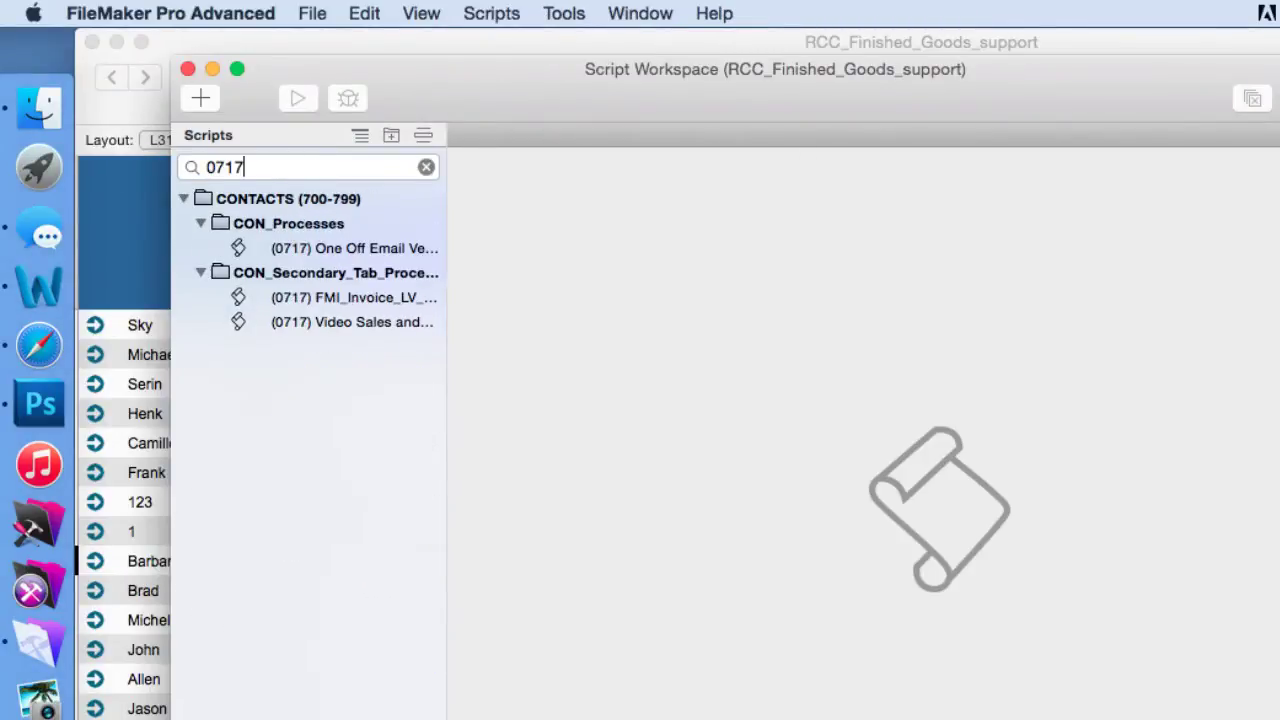
click(320, 247)
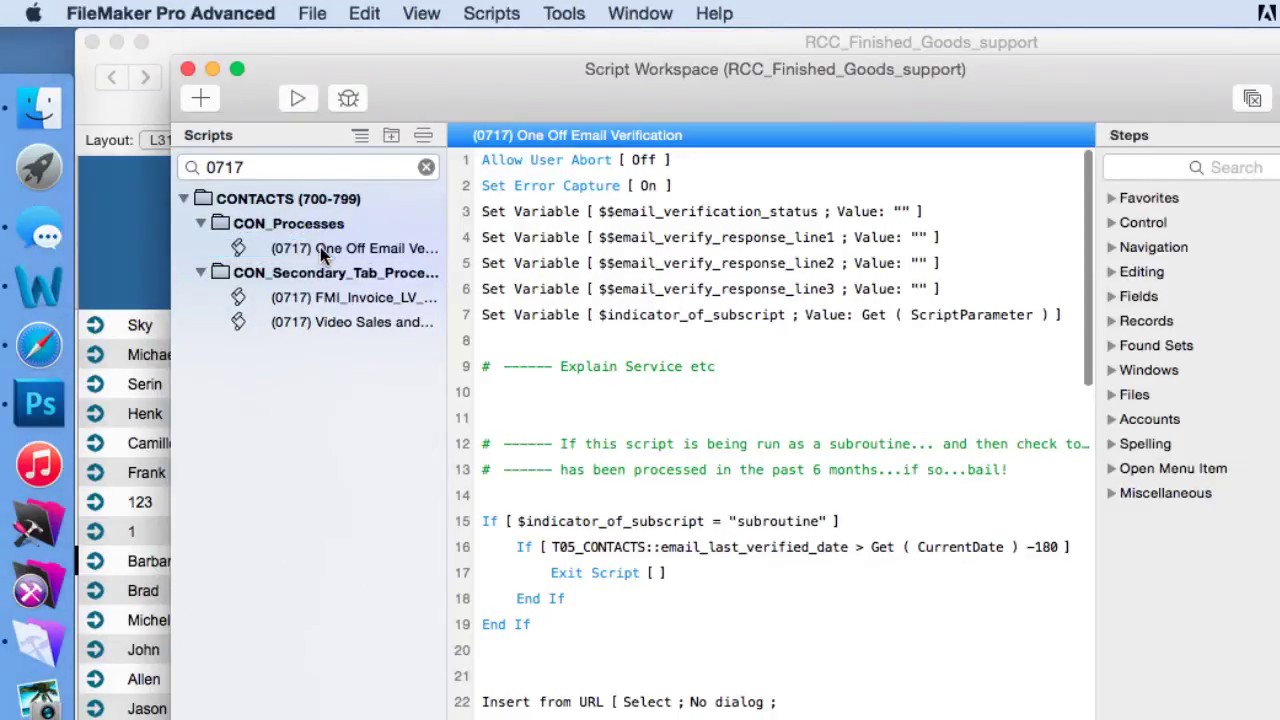
click(729, 321)
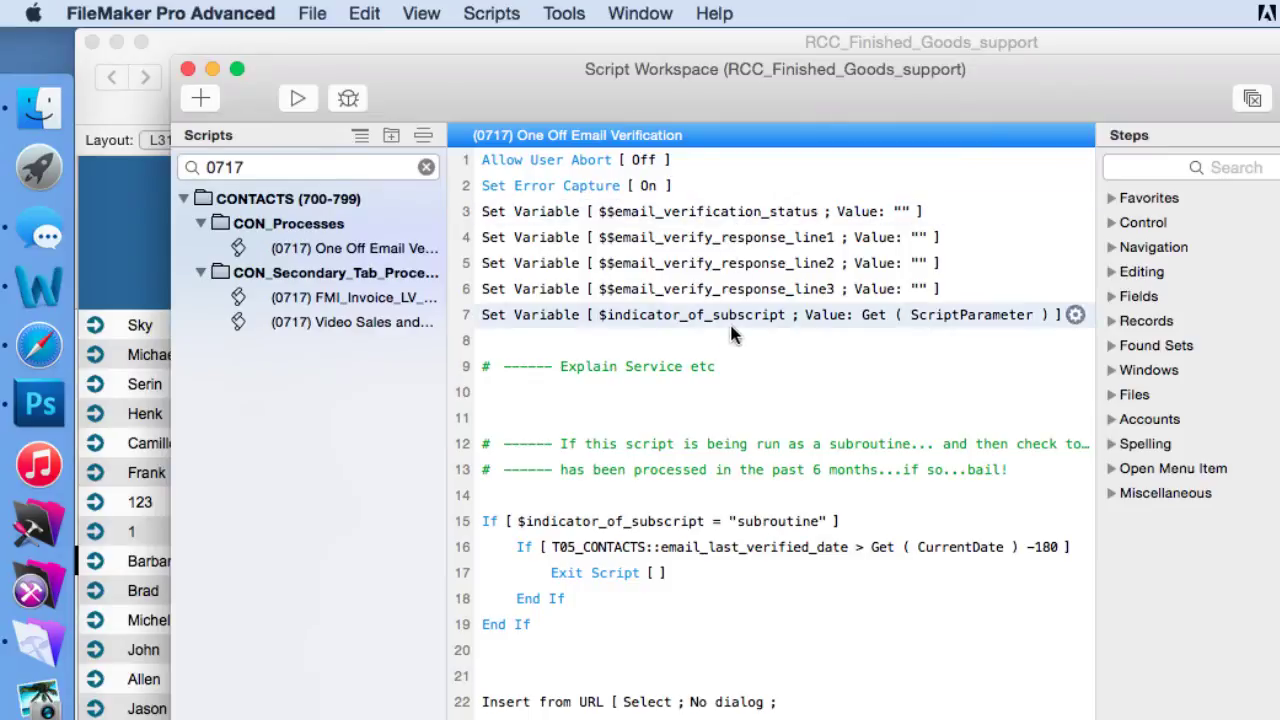
click(670, 705)
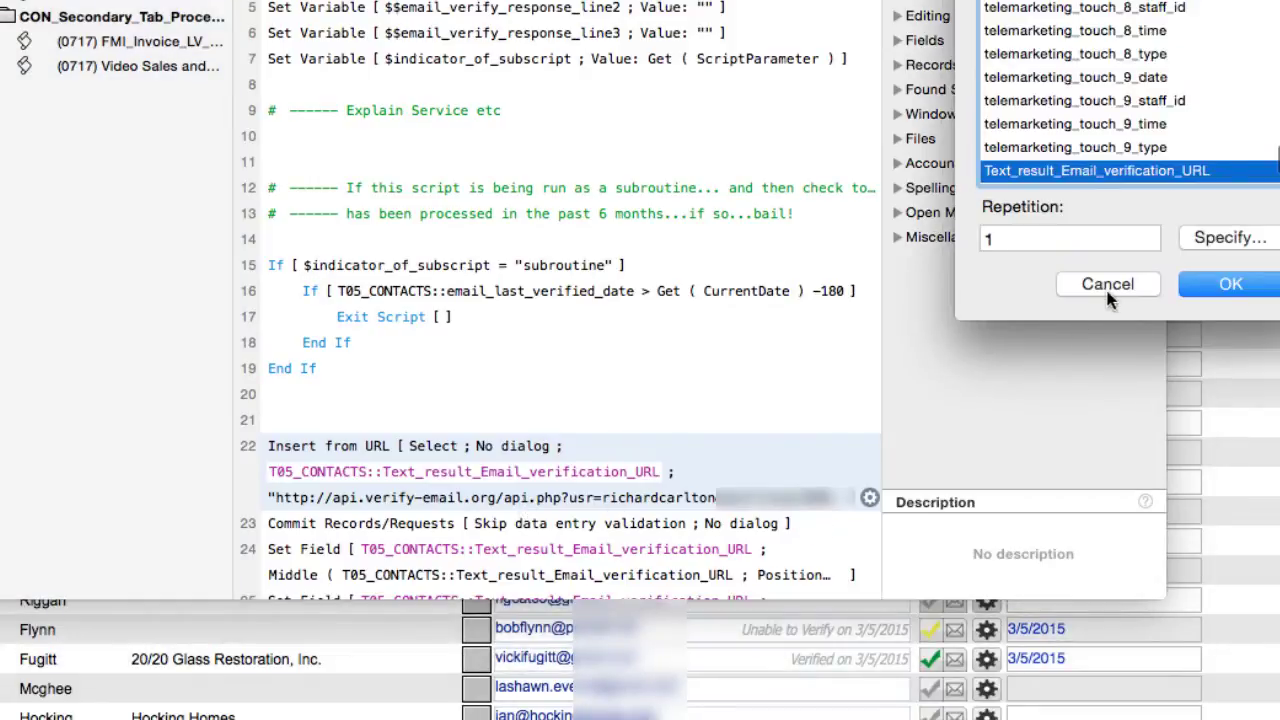
Review the Insert from URL step's verify-email.org URL calculation and close it unchanged.
click(1030, 284)
click(870, 498)
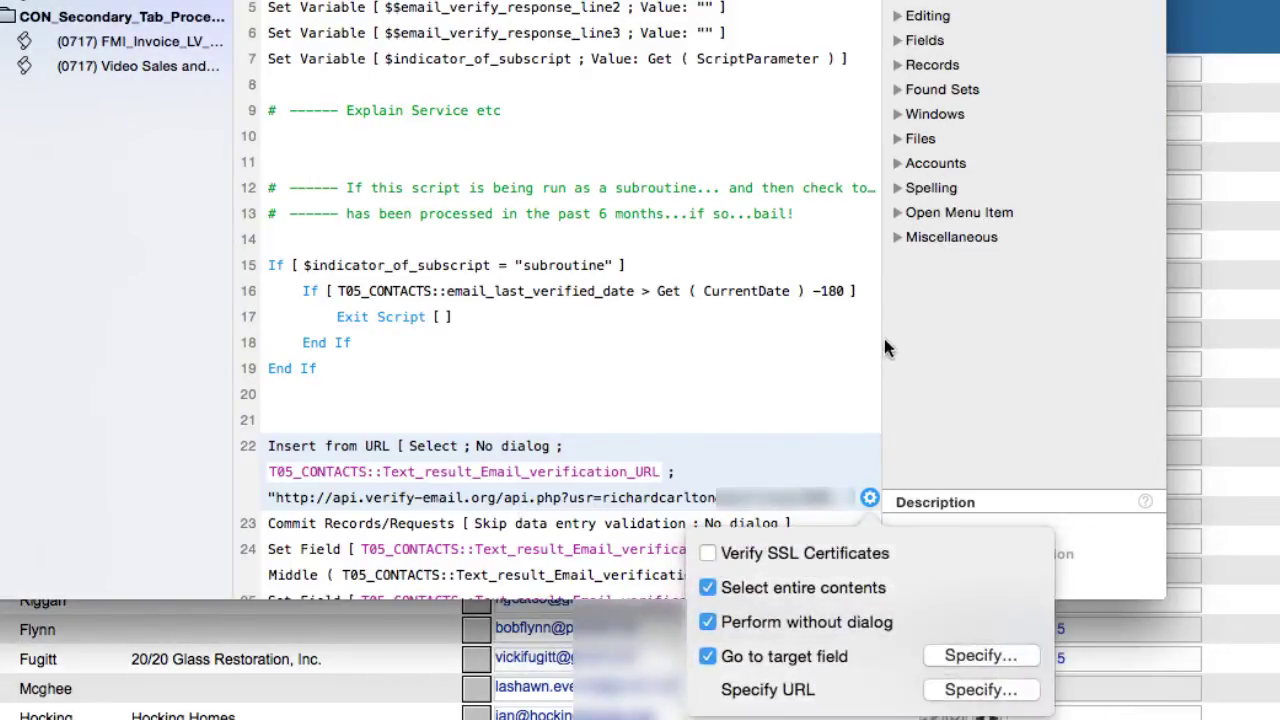
click(980, 690)
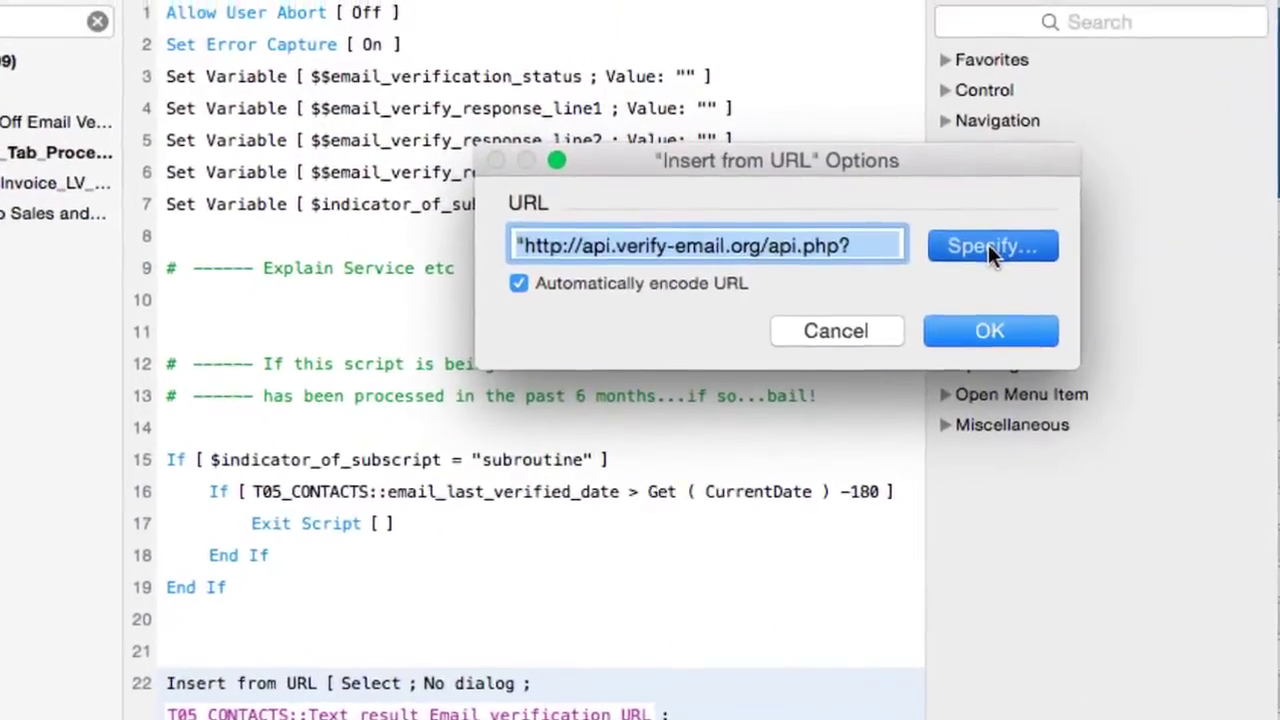
click(934, 92)
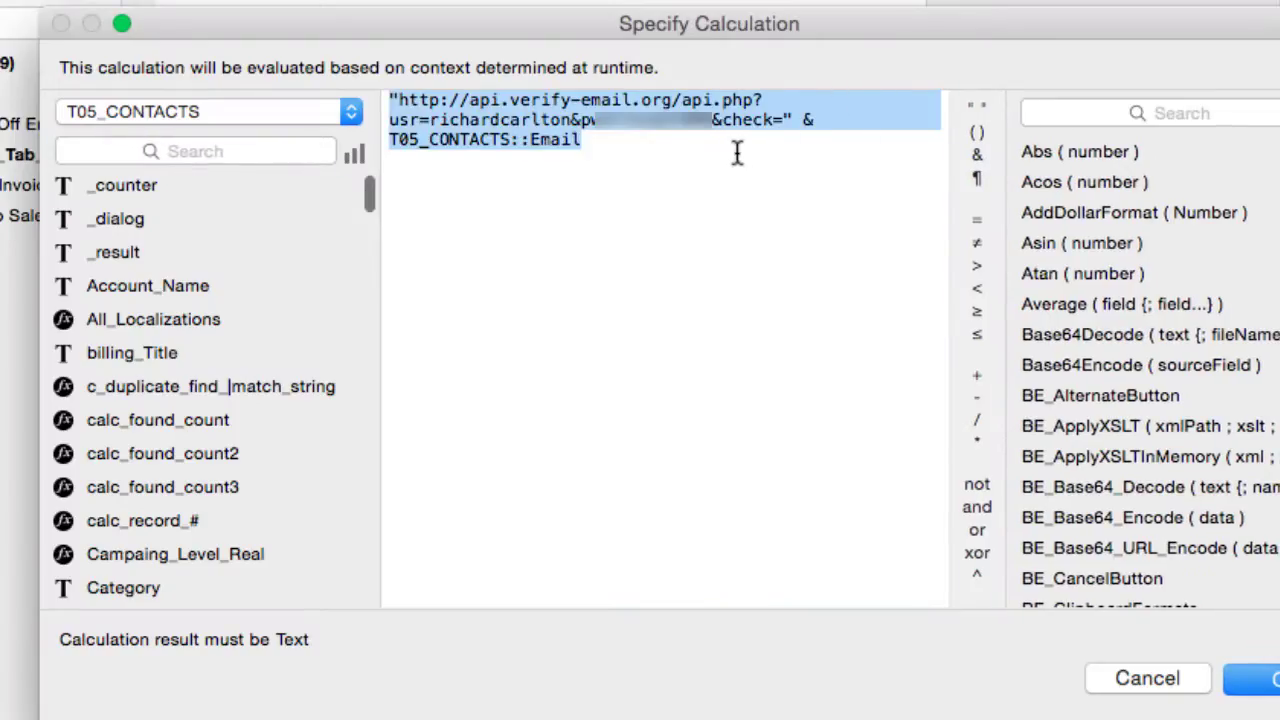
click(692, 157)
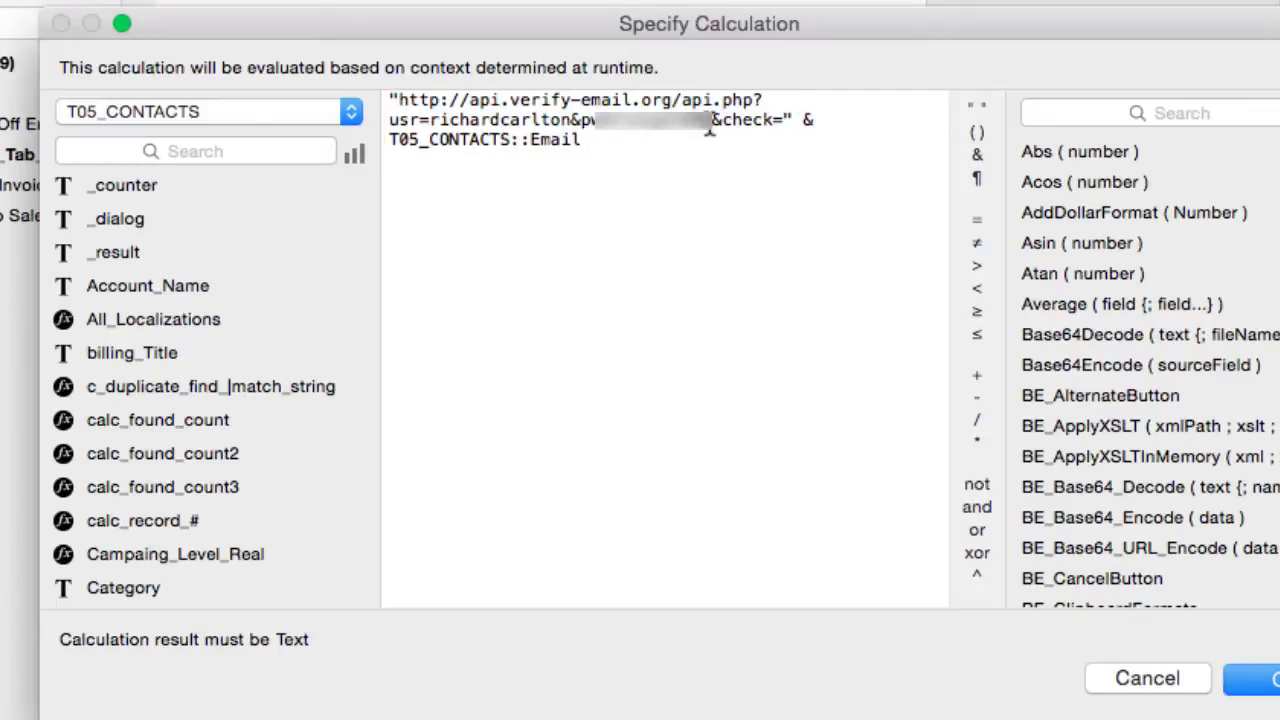
drag(710, 121, 397, 121)
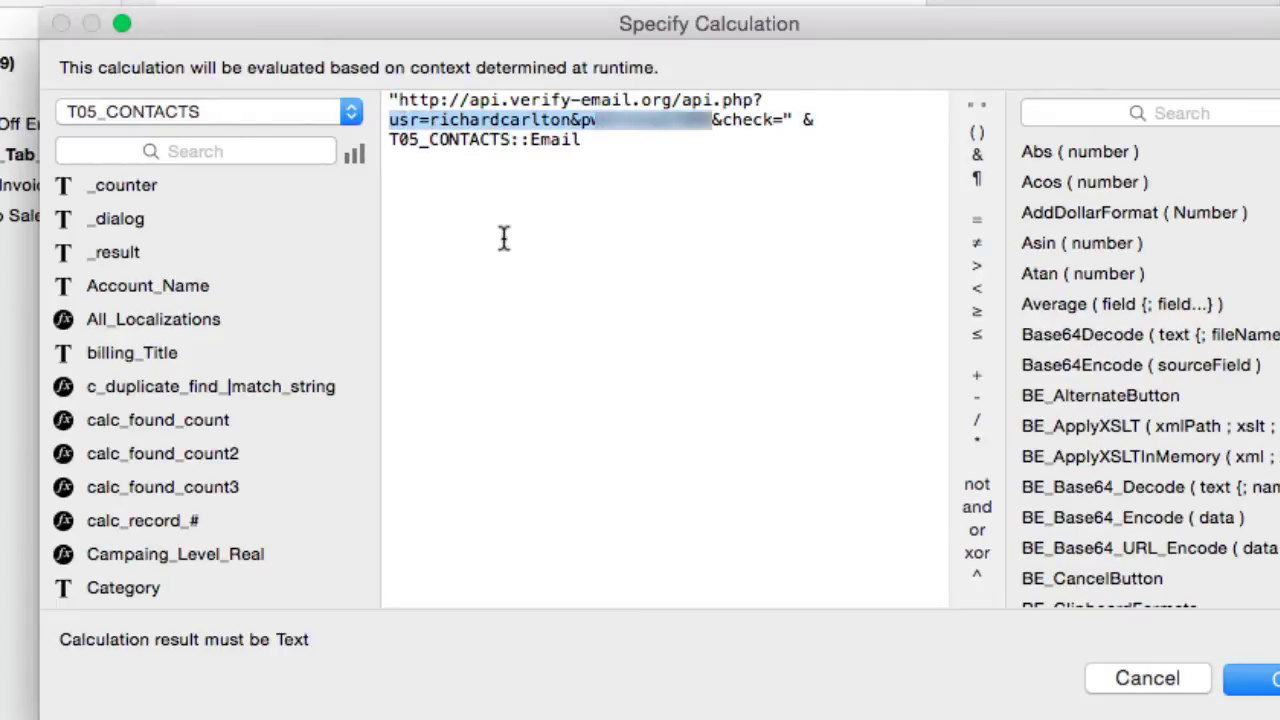
click(1136, 688)
click(865, 336)
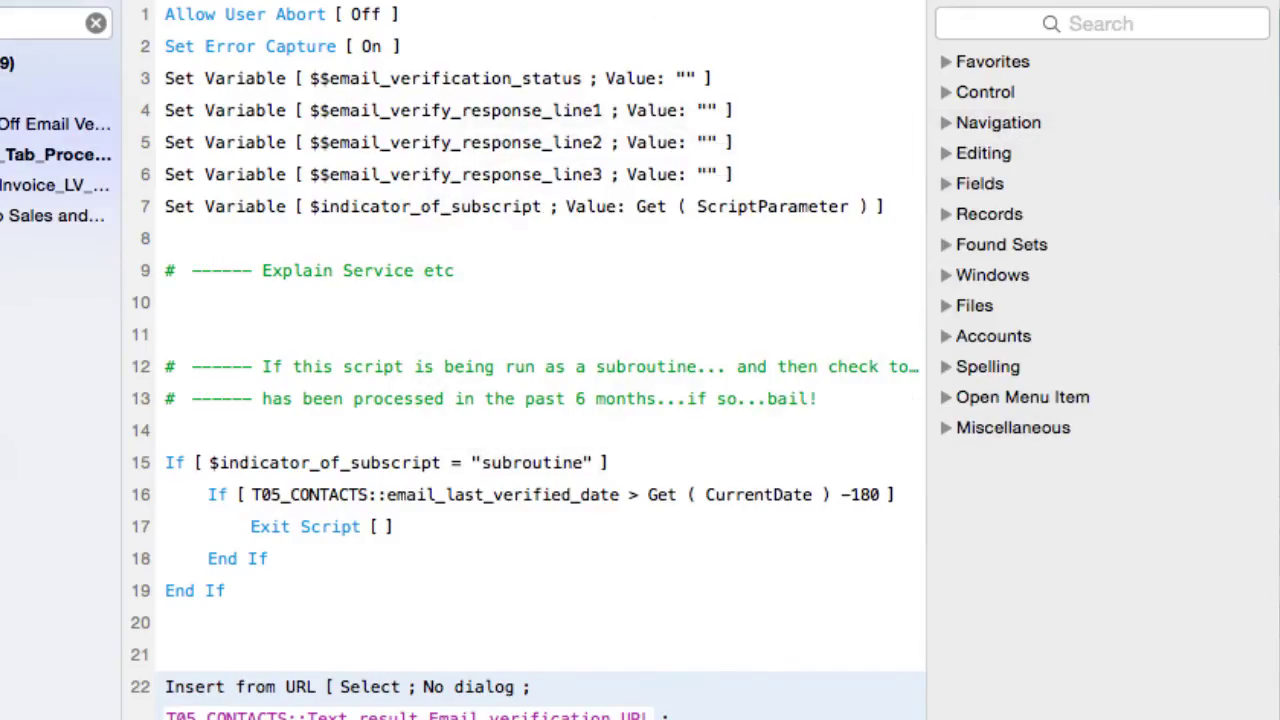
scroll(633, 170, down, 10)
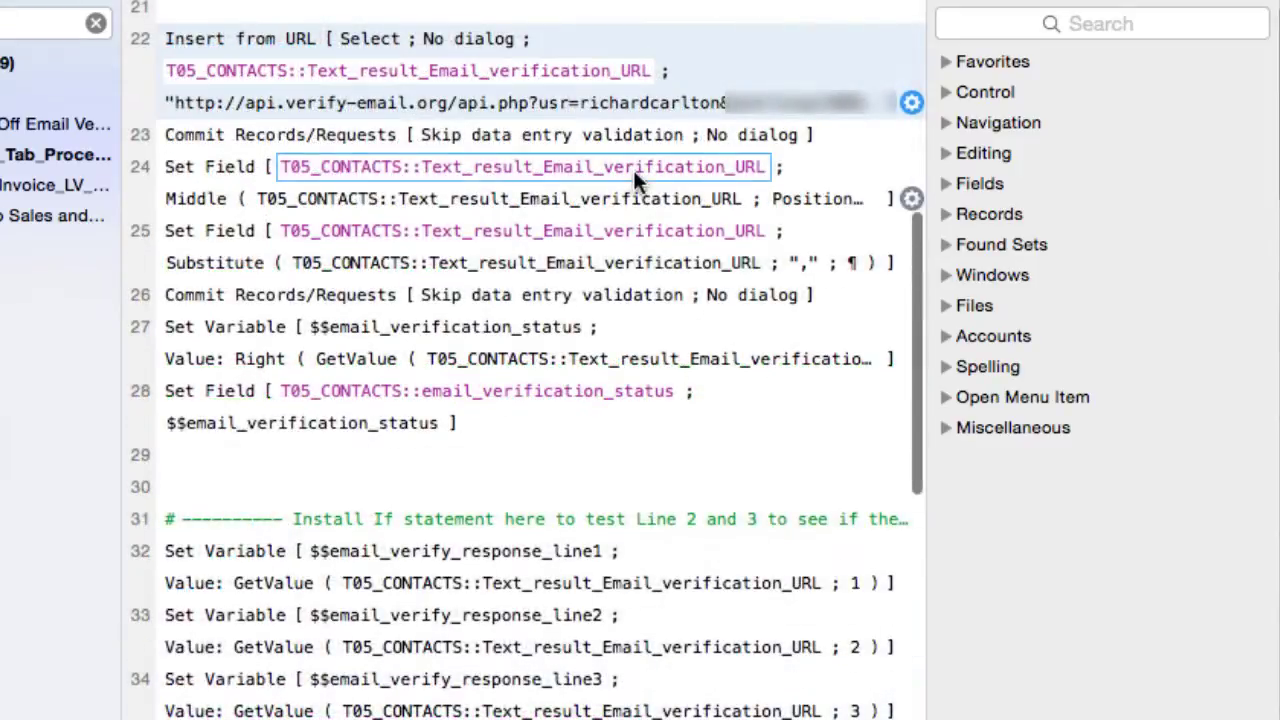
click(624, 136)
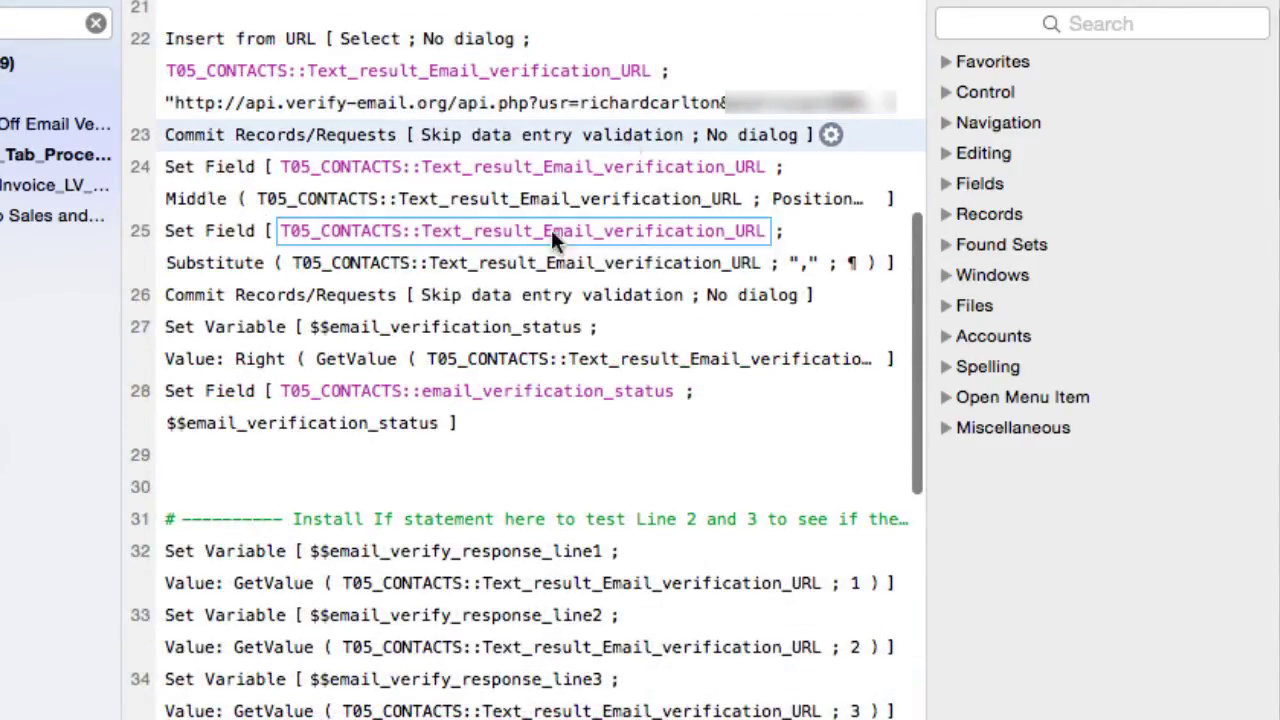
shift+click(420, 402)
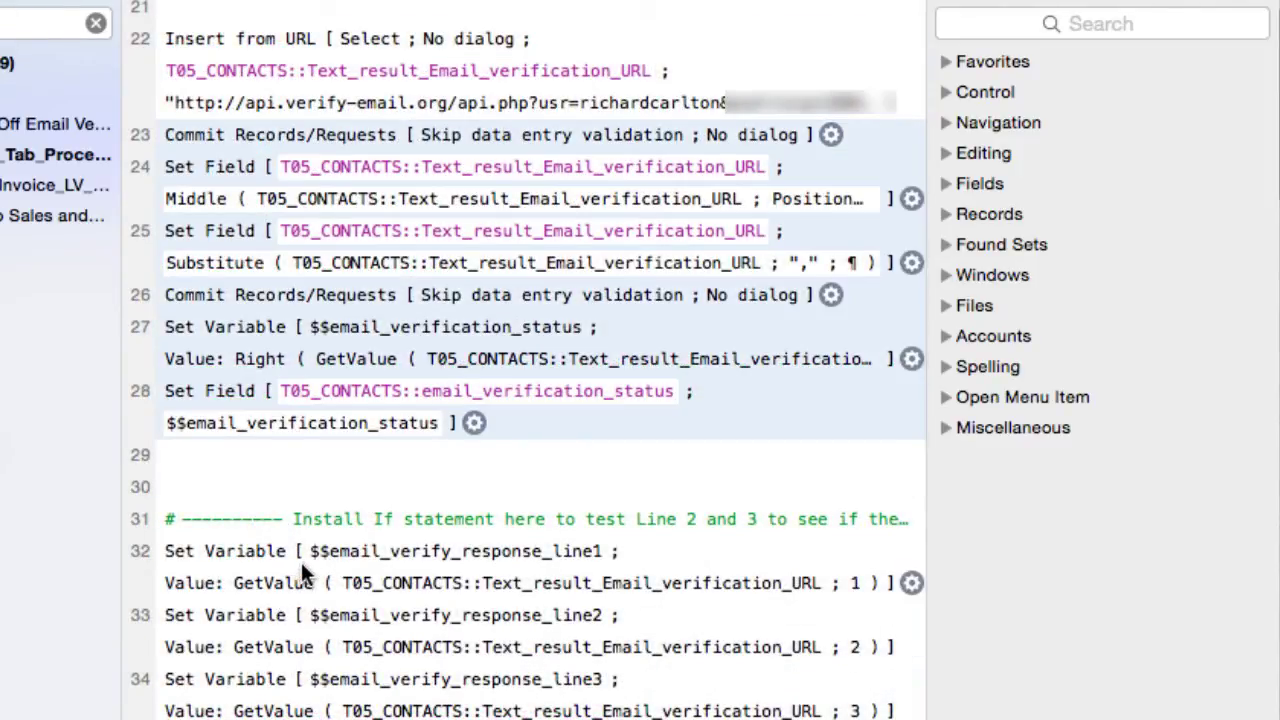
click(316, 556)
scroll(318, 548, down, 1)
scroll(318, 548, down, 4)
scroll(317, 541, down, 2)
scroll(317, 541, down, 5)
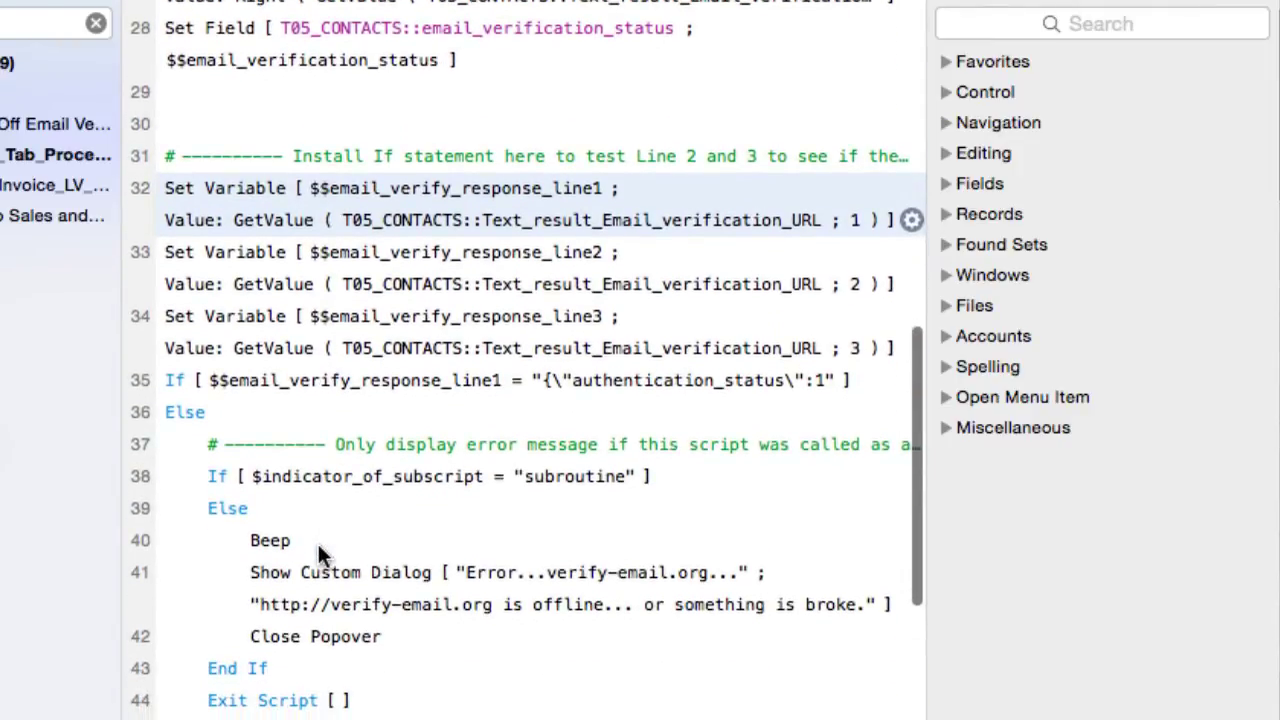
shift+click(380, 348)
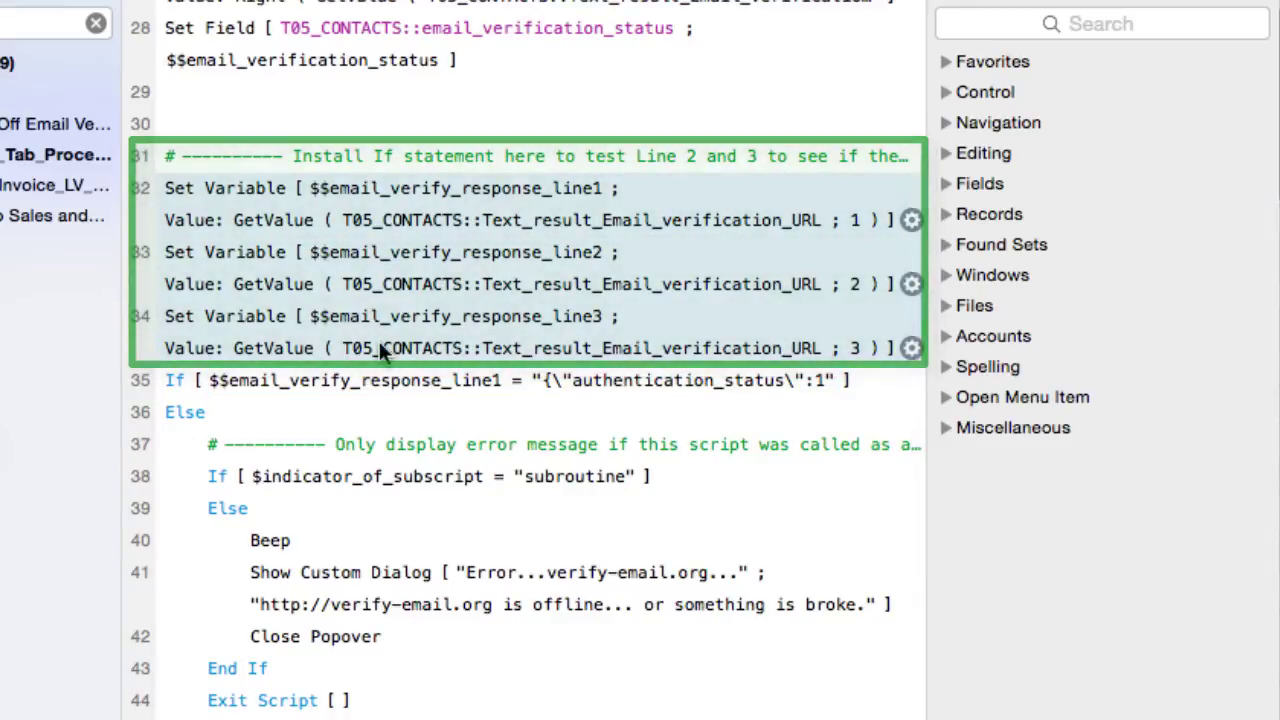
scroll(380, 345, down, 1)
scroll(380, 345, down, 4)
scroll(378, 338, down, 3)
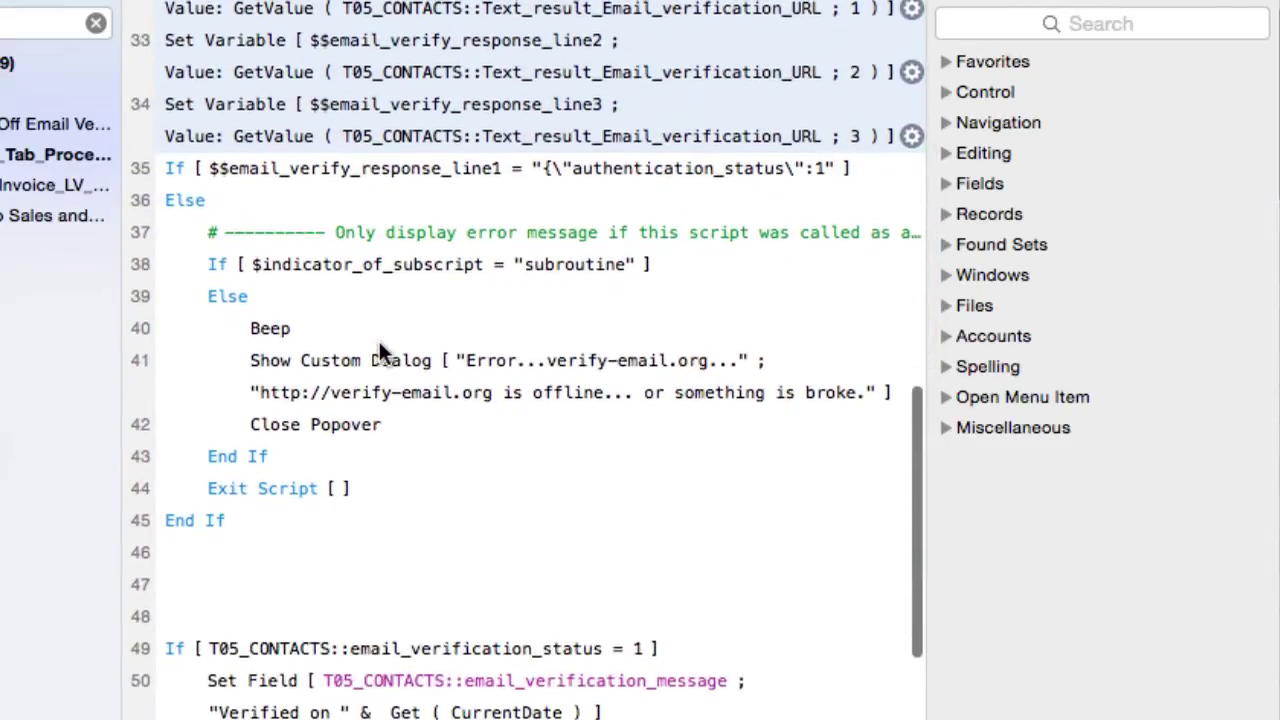
key(Down)
scroll(304, 340, down, 5)
scroll(304, 340, down, 2)
scroll(304, 340, down, 3)
scroll(304, 340, down, 1)
scroll(304, 340, down, 6)
scroll(306, 343, down, 3)
scroll(309, 346, down, 1)
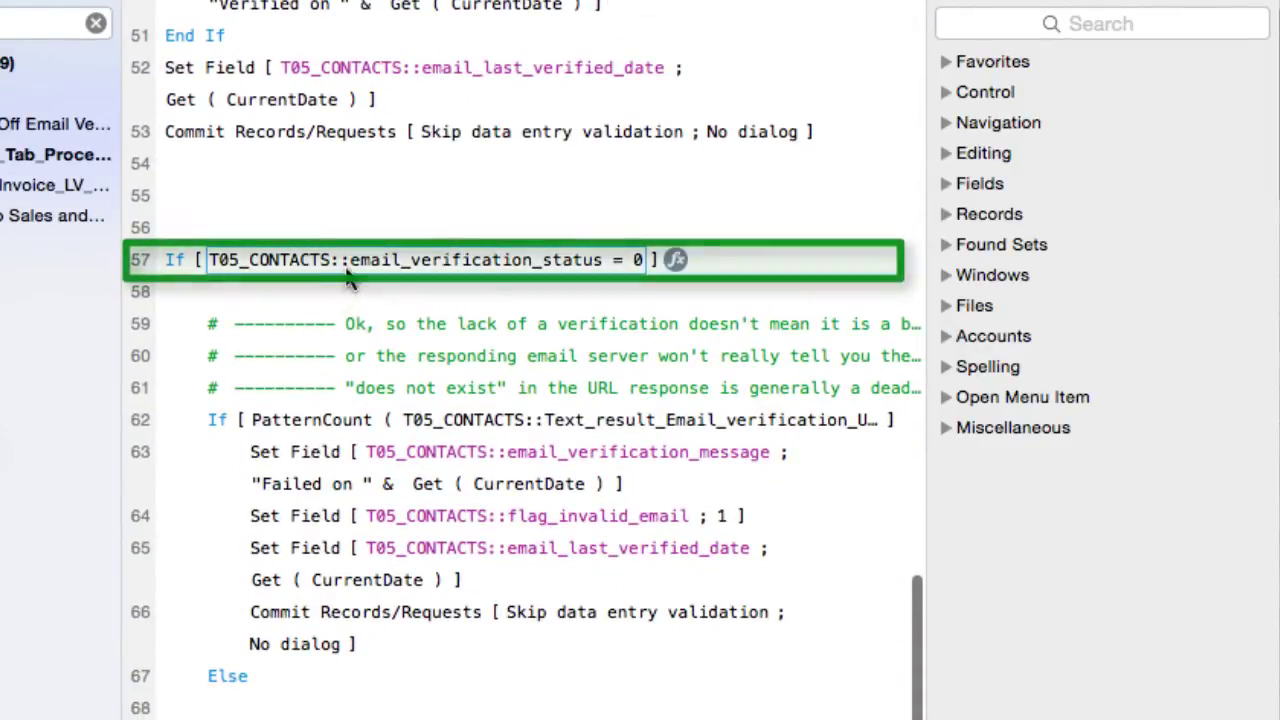
click(349, 260)
scroll(348, 260, down, 2)
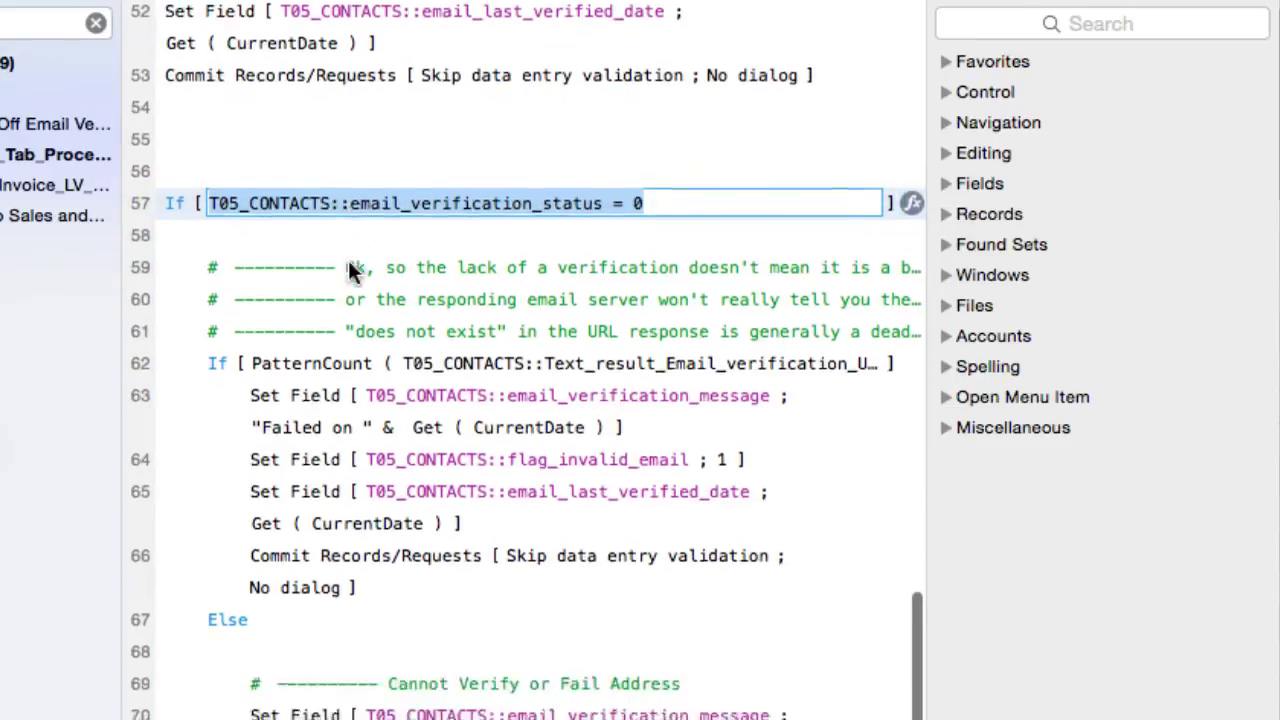
scroll(348, 260, down, 2)
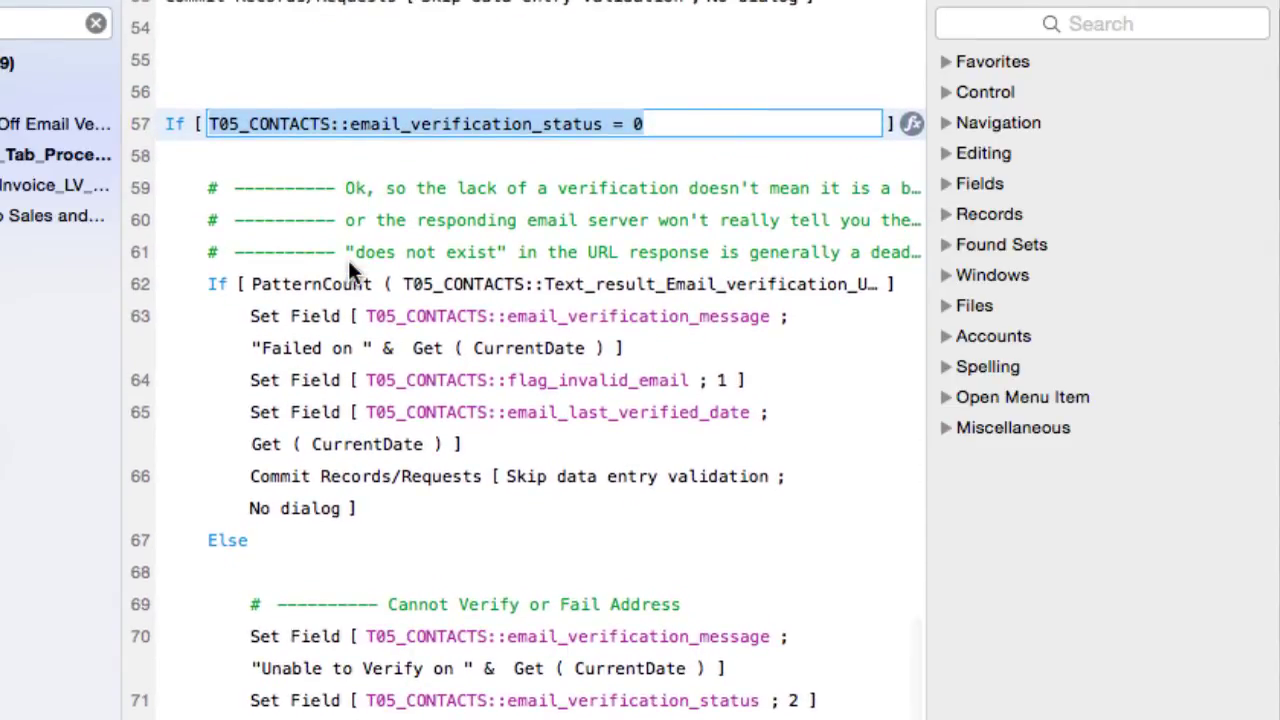
Expand line 62's If calculation to show its PatternCount checks for phrases like 'does not exist'.
click(409, 284)
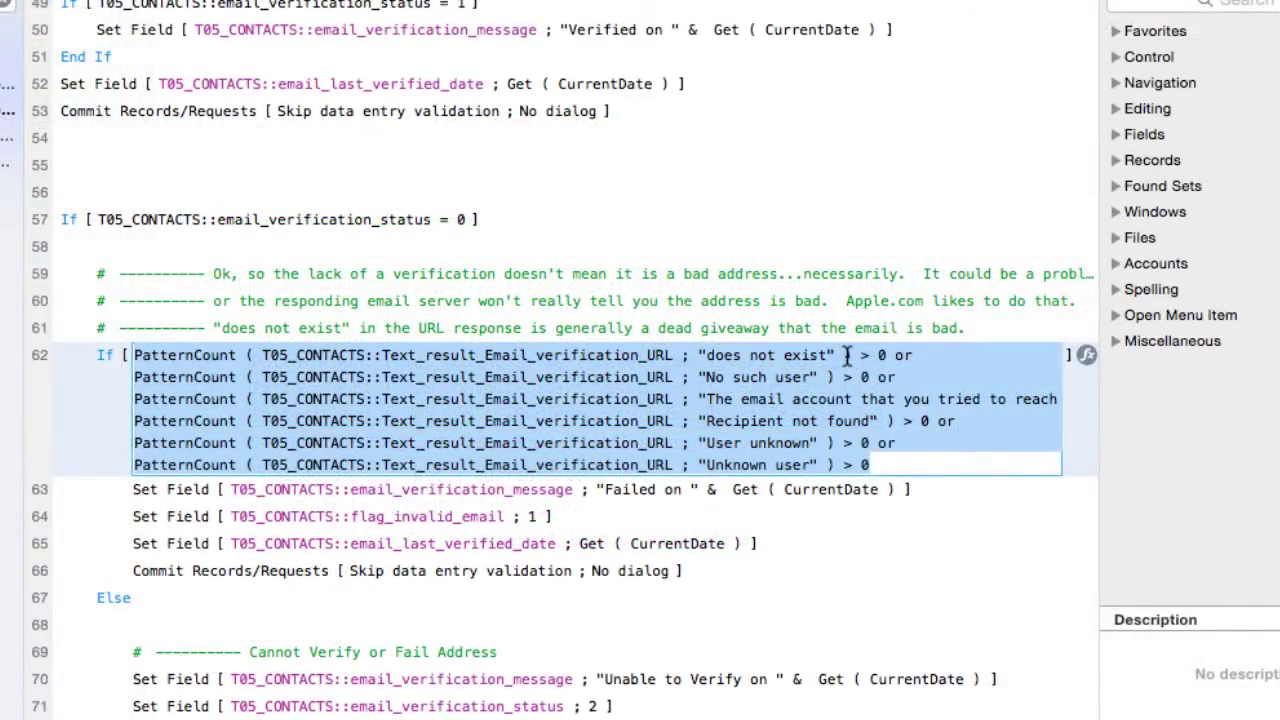
scroll(838, 408, down, 3)
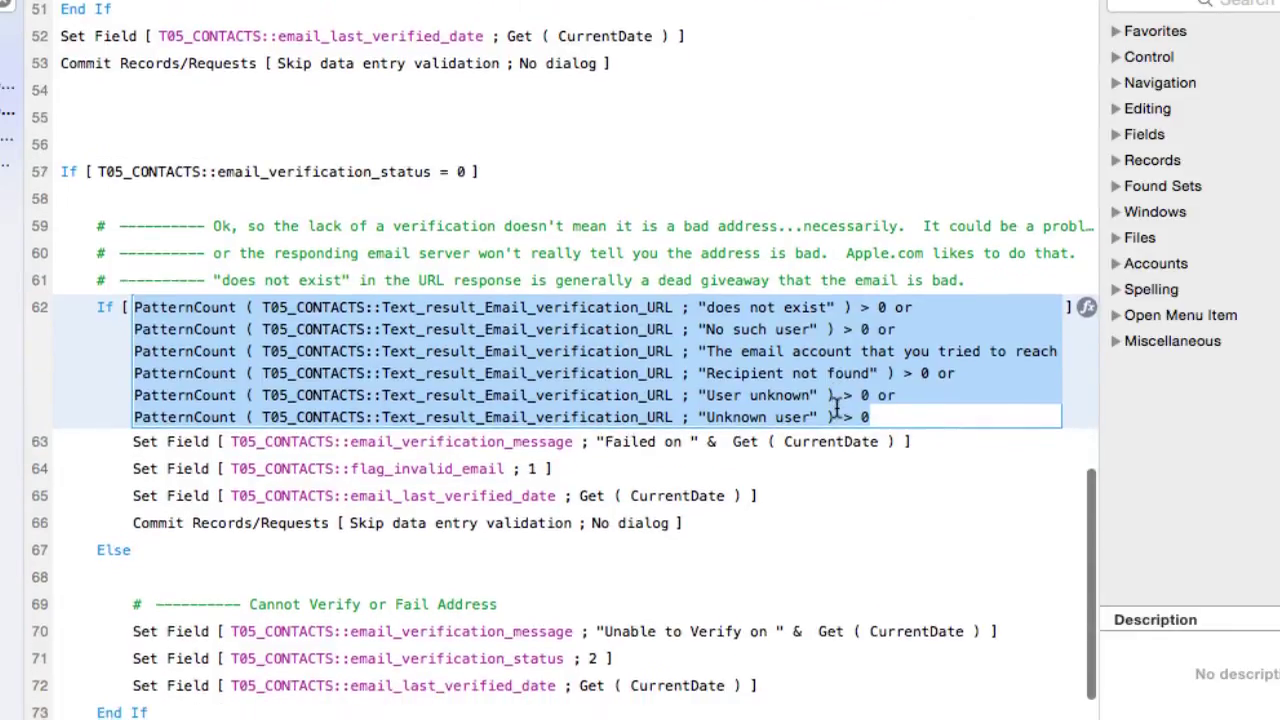
mouse_move(745, 489)
scroll(838, 415, down, 1)
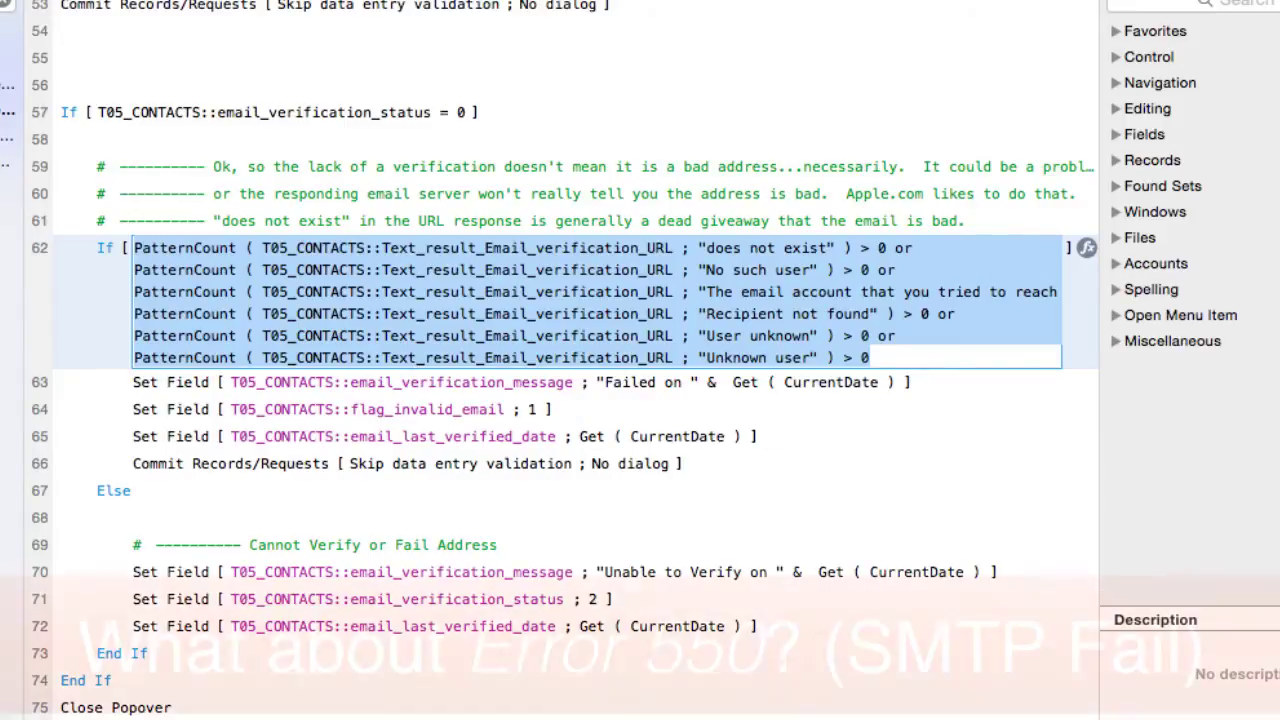
key(Escape)
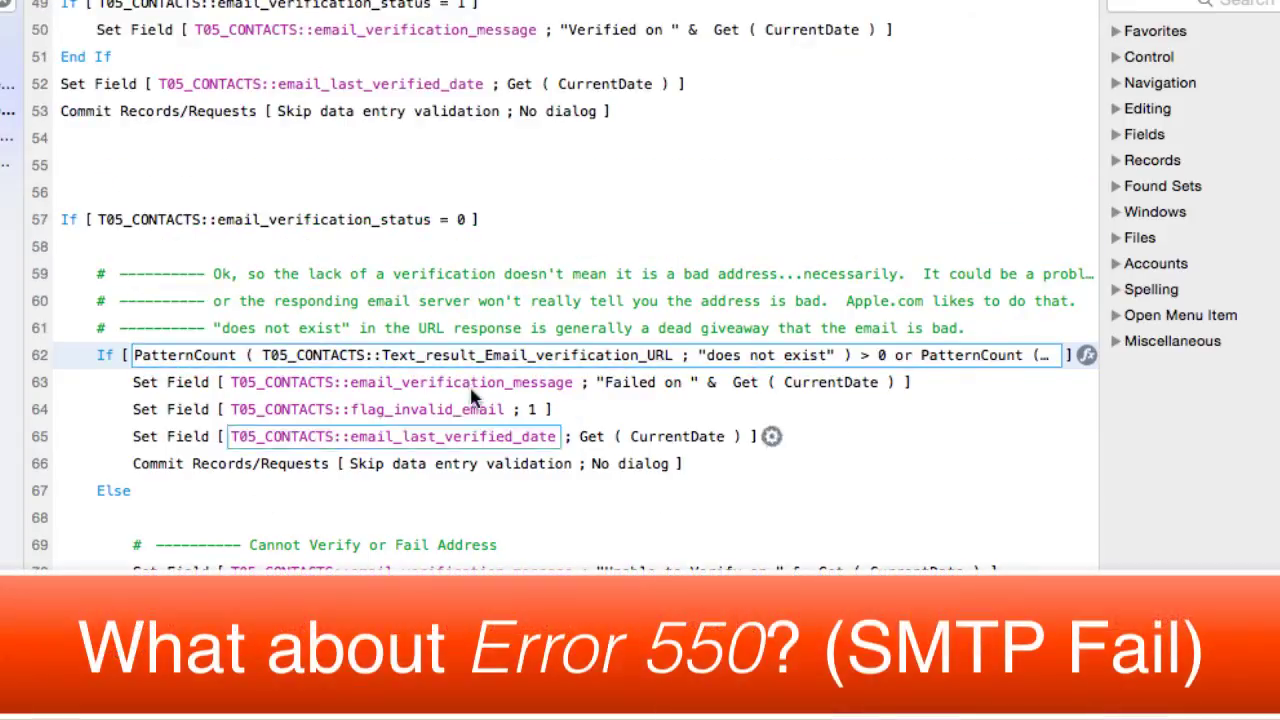
click(585, 354)
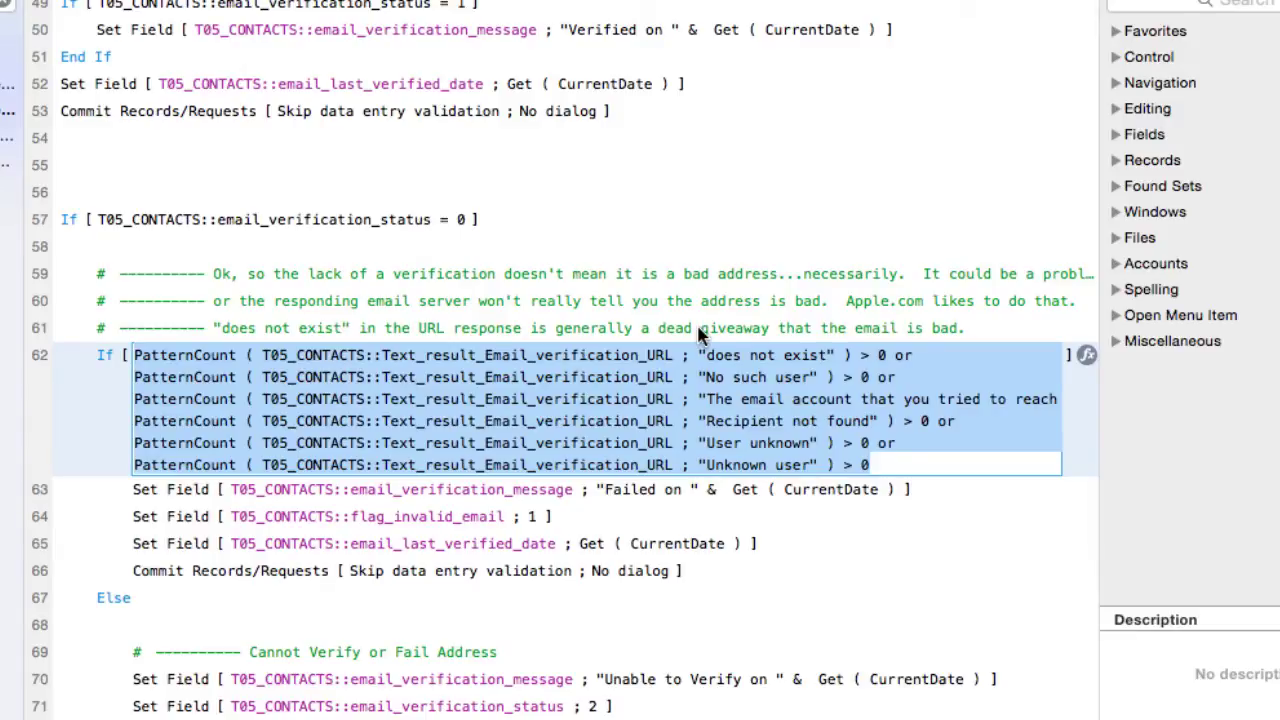
Collapse line 62's condition and scroll back to the Insert from URL and parsing steps.
click(700, 335)
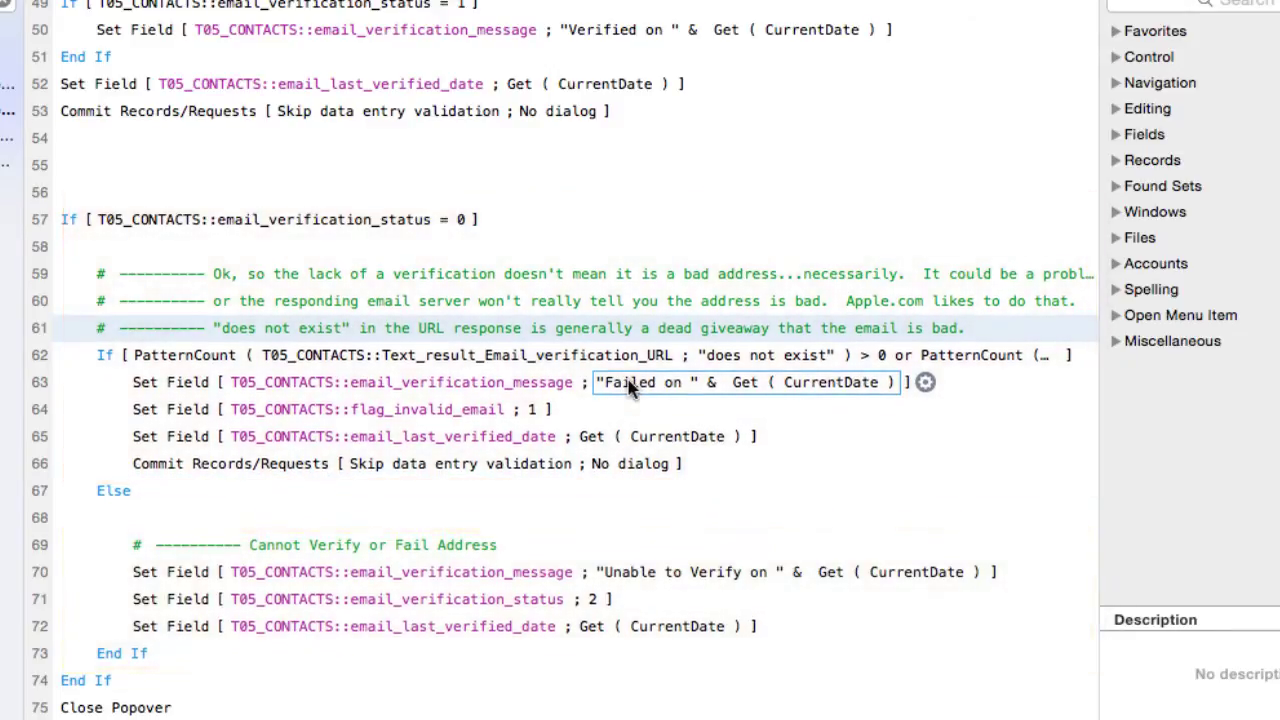
scroll(628, 388, up, 3)
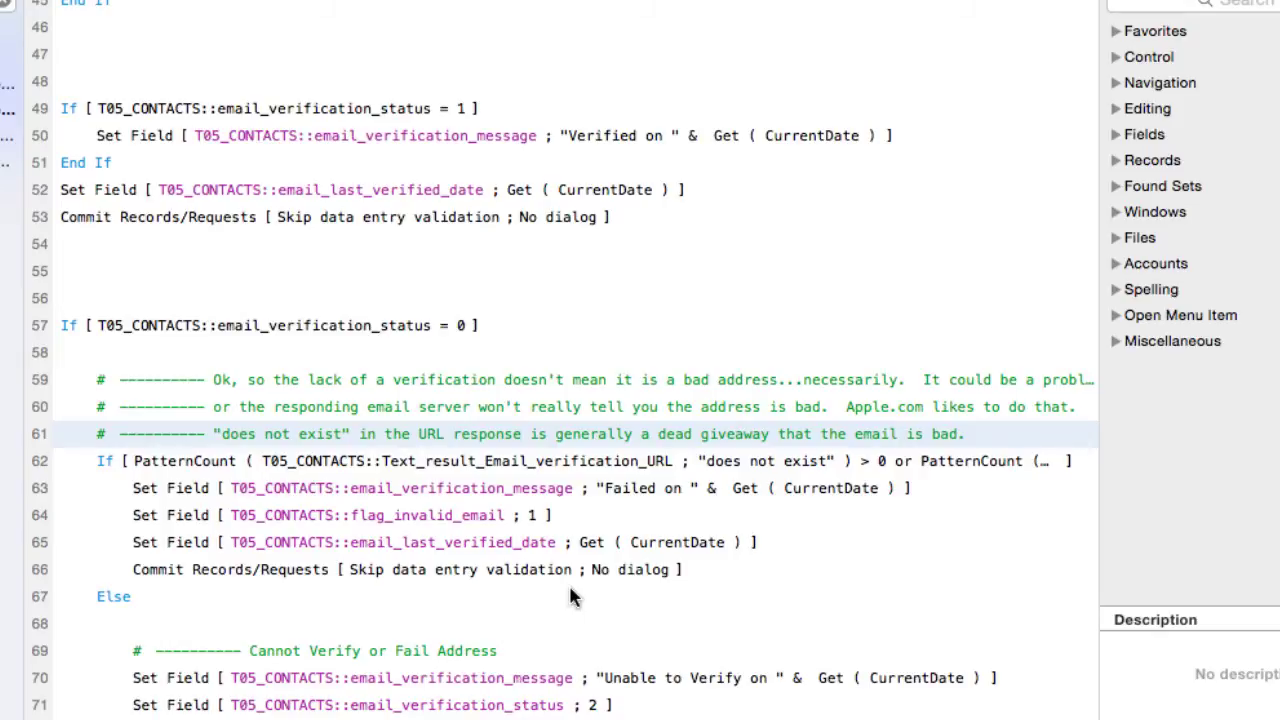
scroll(568, 595, down, 3)
scroll(568, 595, down, 2)
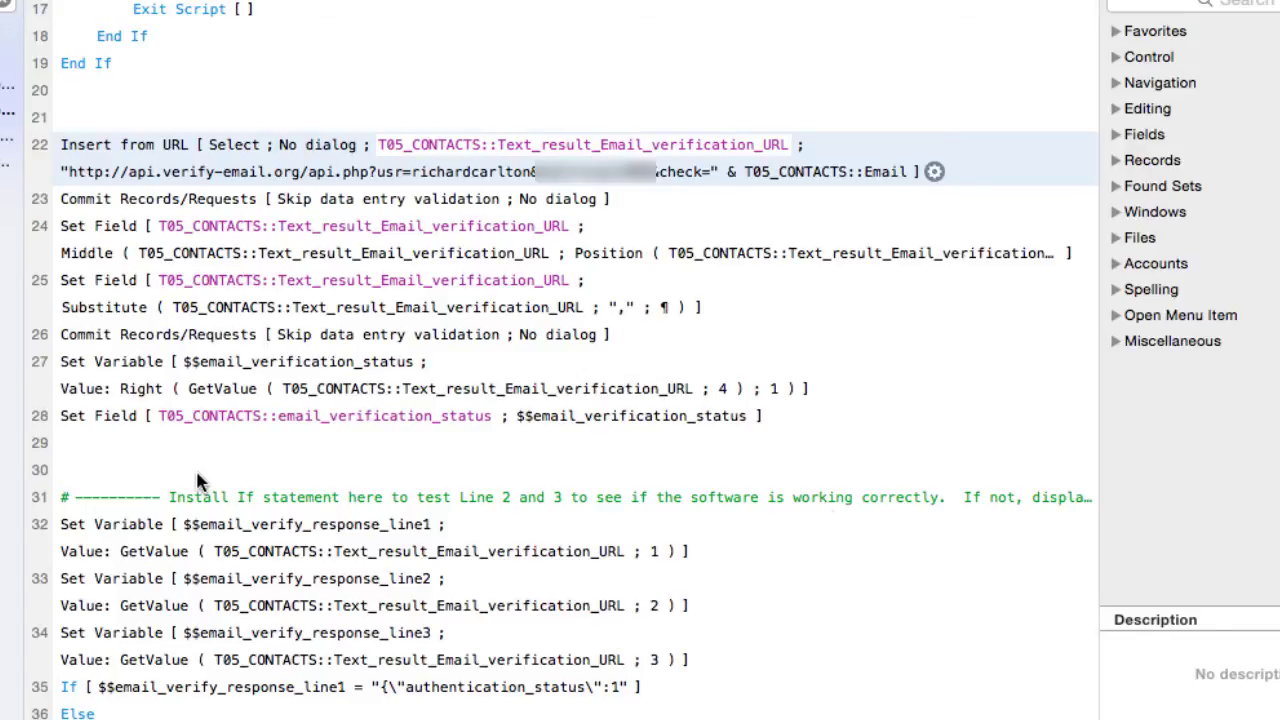
scroll(823, 512, down, 1)
scroll(823, 512, down, 4)
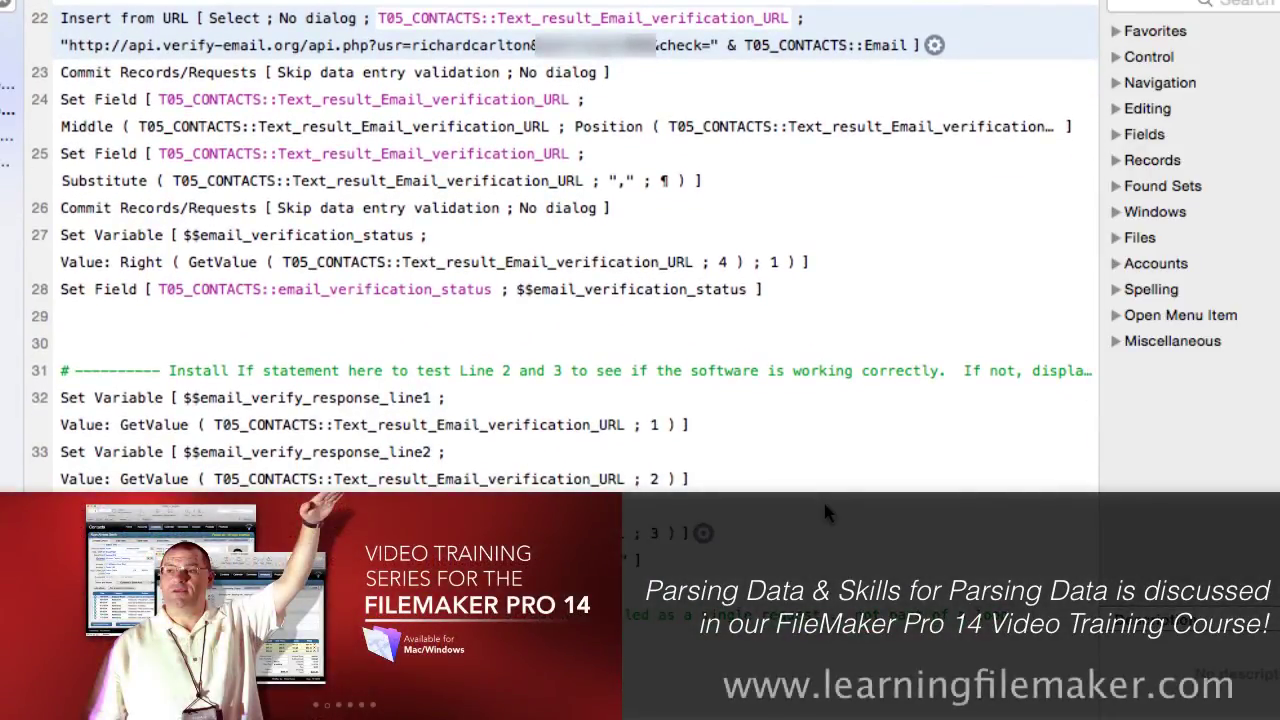
scroll(825, 506, down, 1)
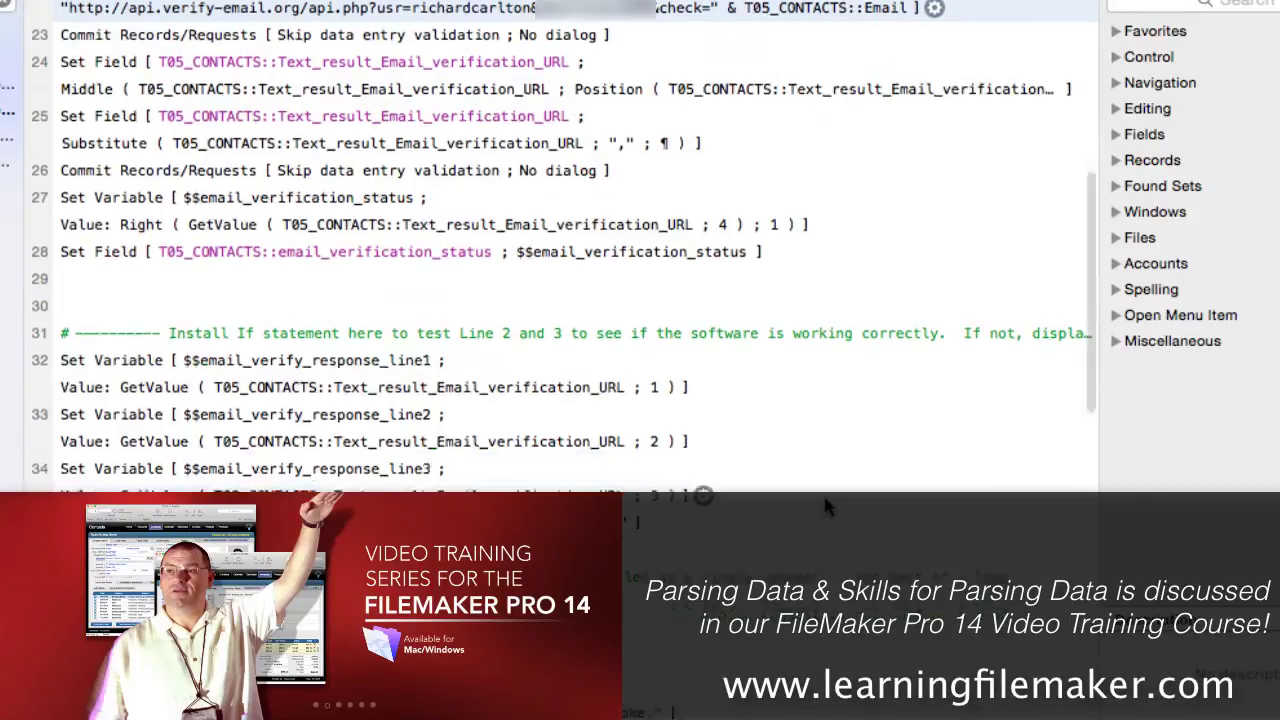
scroll(825, 500, down, 5)
scroll(825, 500, down, 5)
scroll(825, 500, down, 2)
scroll(825, 506, down, 3)
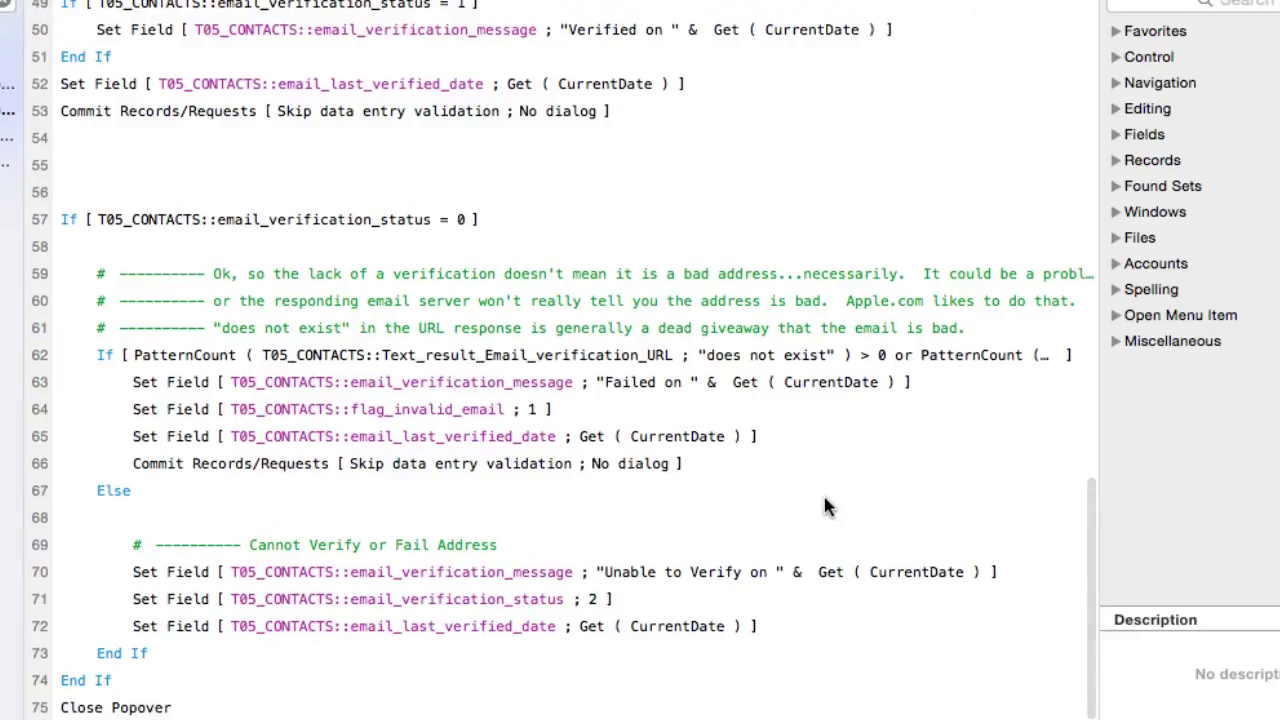